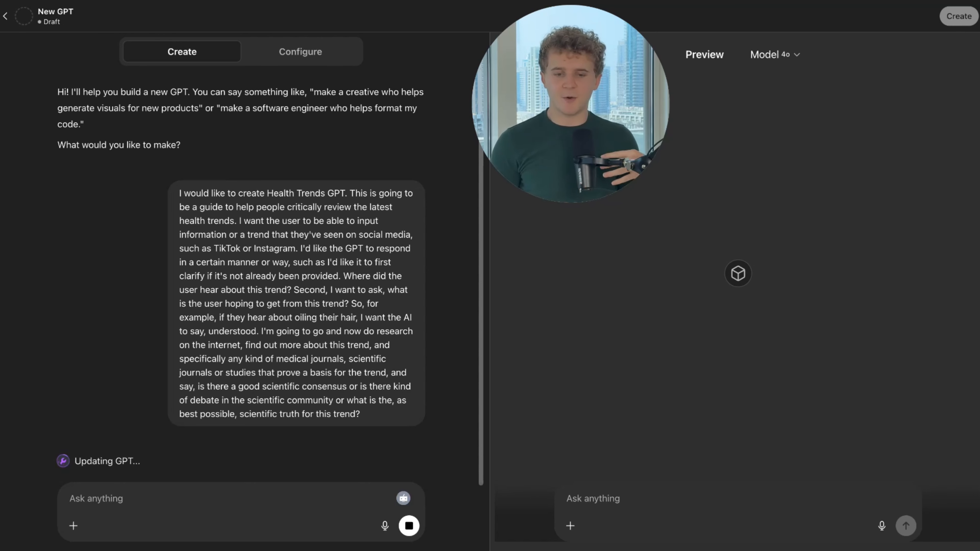
- Look over the new GPT's configuration fields, including instructions and capabilities, and return to the builder conversation
{"action": "left_click", "coordinate": [291, 49]}
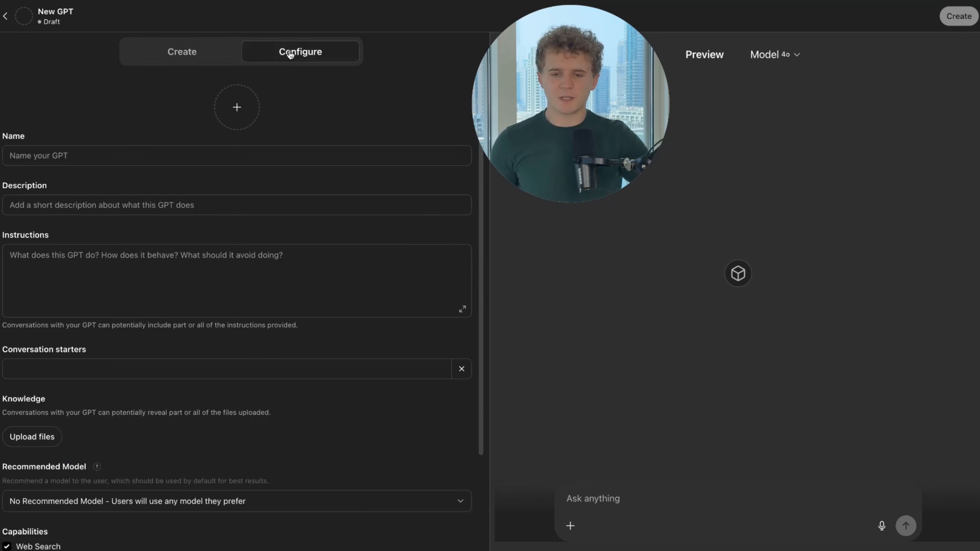
{"action": "scroll", "coordinate": [210, 273], "scroll_direction": "down", "scroll_amount": 5}
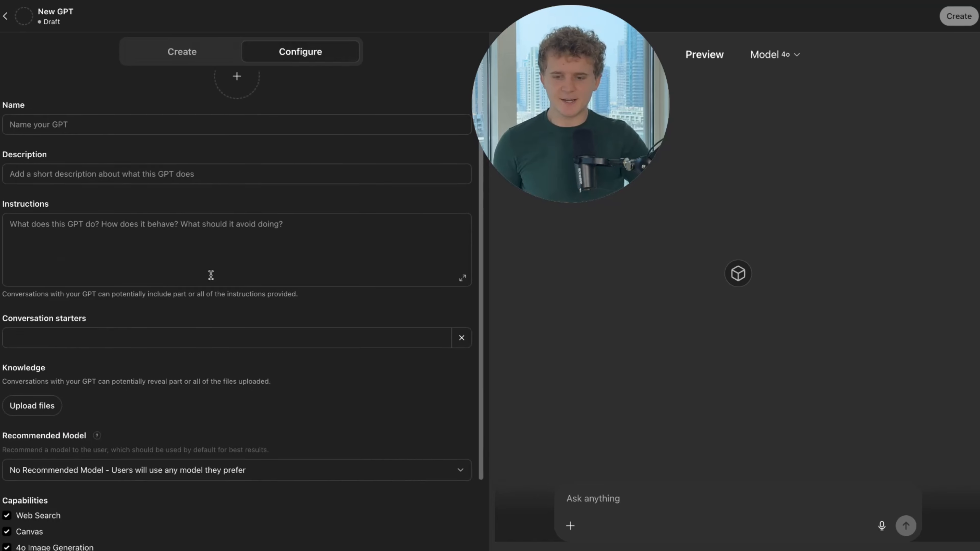
{"action": "scroll", "coordinate": [196, 339], "scroll_direction": "up", "scroll_amount": 5}
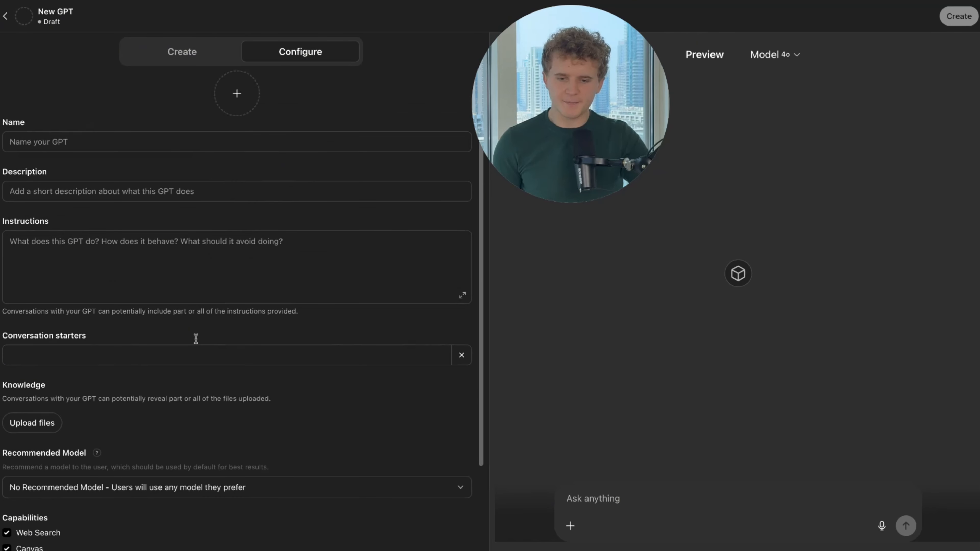
{"action": "left_click", "coordinate": [193, 53]}
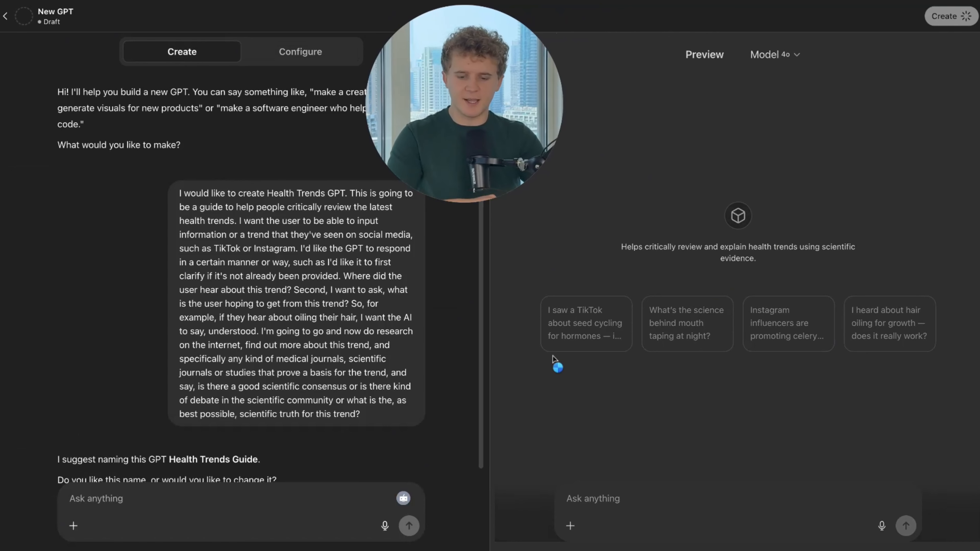
- Accept the suggested GPT name by replying "Yes, that's a good name" in the builder conversation
{"action": "scroll", "coordinate": [364, 409], "scroll_direction": "down", "scroll_amount": 2}
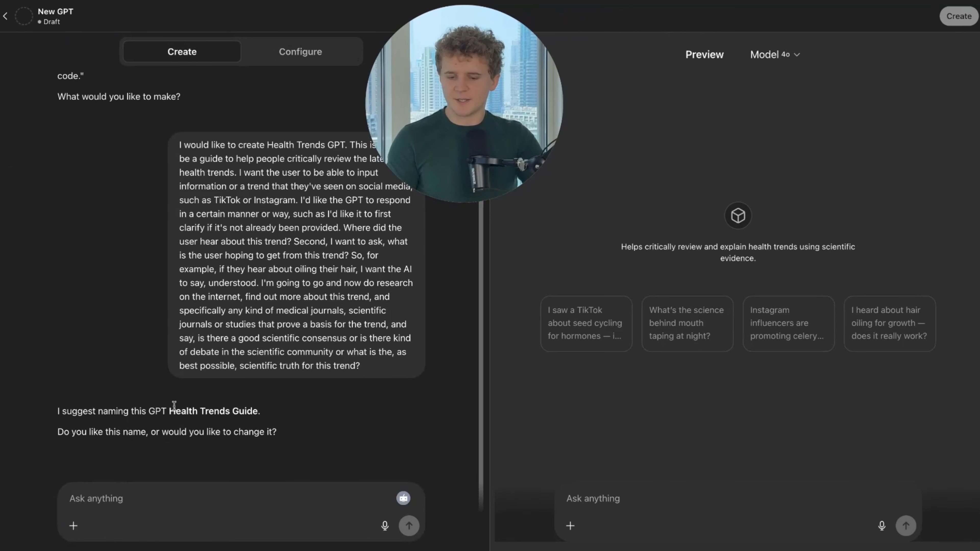
{"action": "left_click", "coordinate": [167, 498]}
{"action": "type", "text": "Yes"}
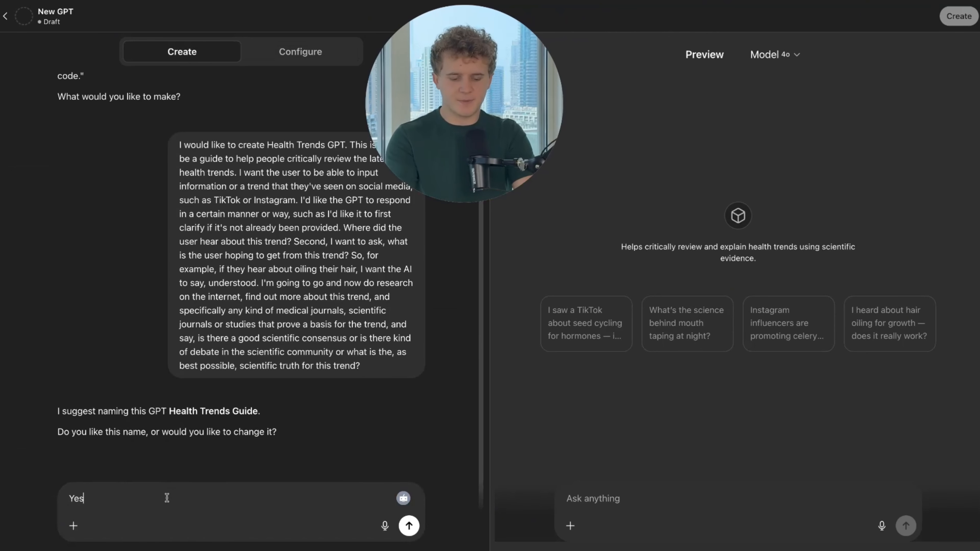
{"action": "type", "text": ", that's a good name"}
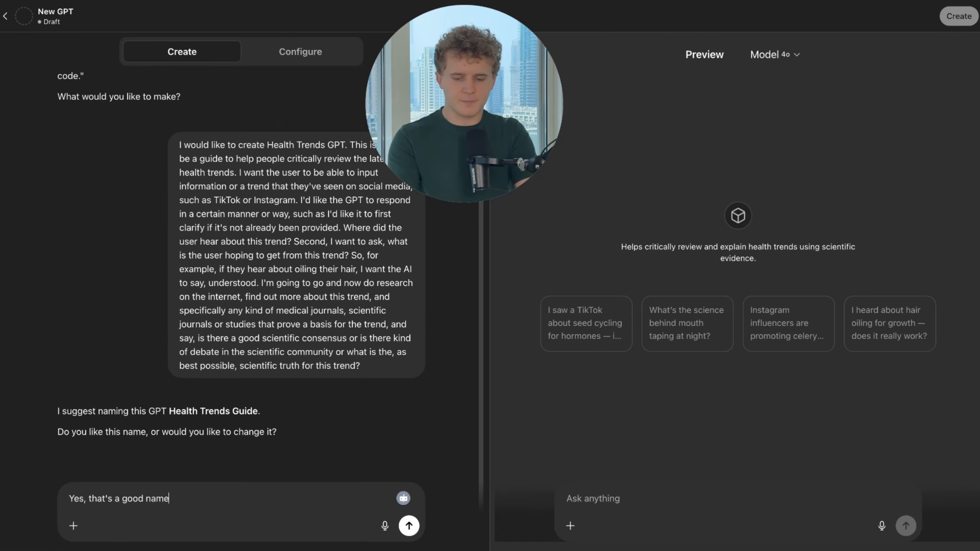
{"action": "key", "text": "Return"}
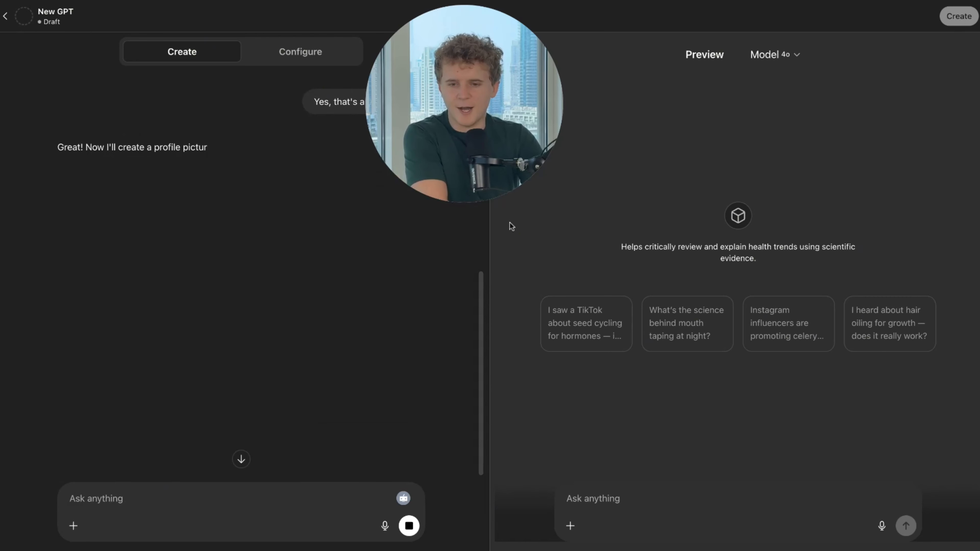
{"action": "left_click_drag", "start_coordinate": [478, 121], "coordinate": [531, 121]}
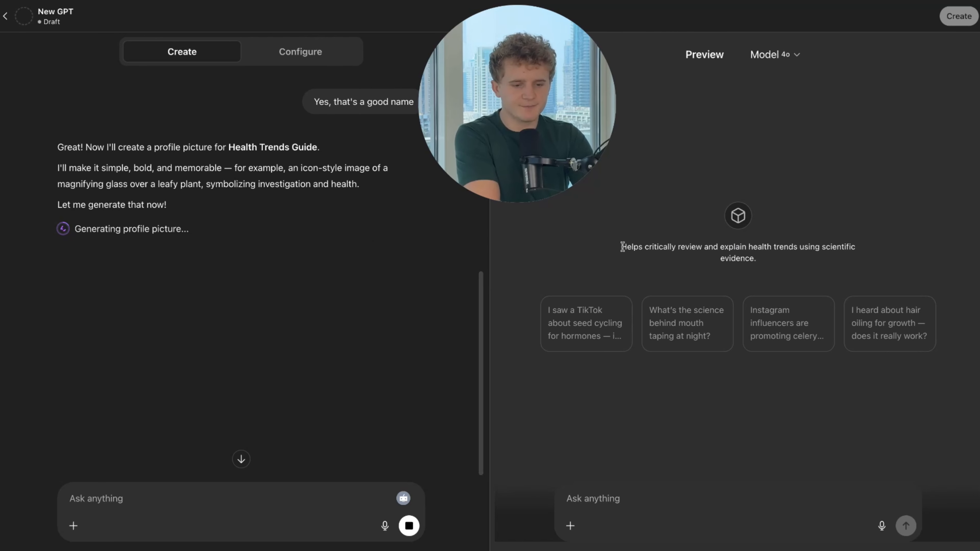
{"action": "left_click_drag", "start_coordinate": [620, 246], "coordinate": [795, 256]}
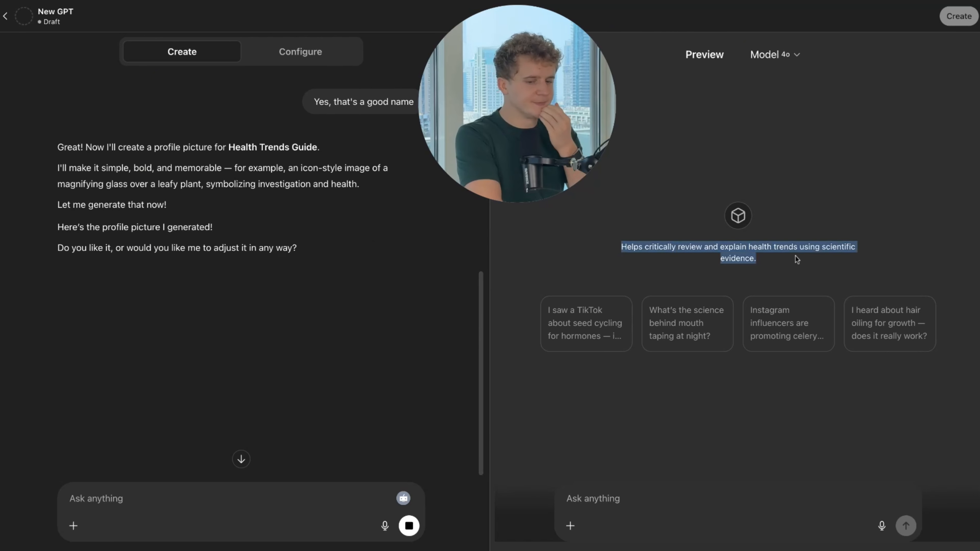
{"action": "left_click", "coordinate": [650, 407]}
- Test the GPT in the preview chat by sending "I heard about putting oil in my hair"
{"action": "left_click", "coordinate": [604, 499]}
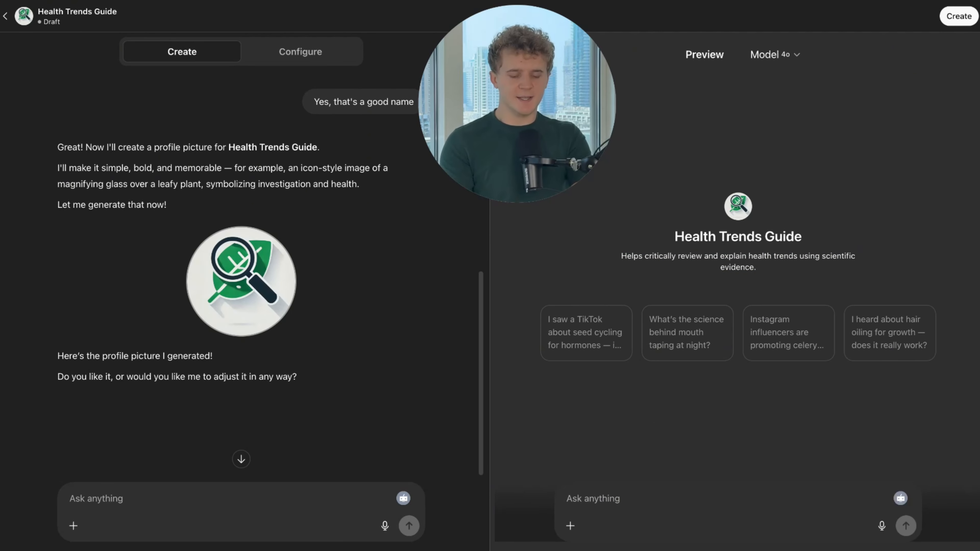
{"action": "type", "text": "I heard about putting oil in my hair"}
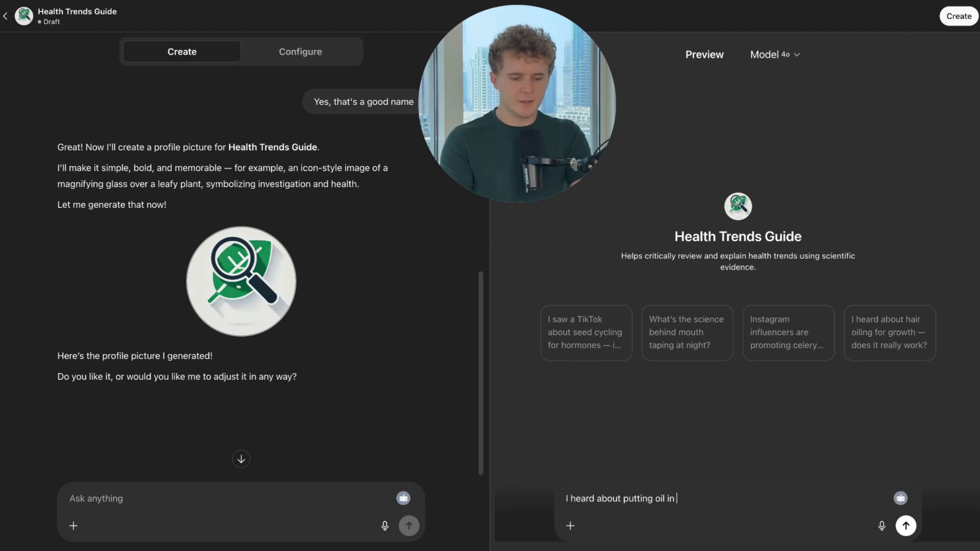
{"action": "triple_click", "coordinate": [661, 498]}
{"action": "left_click", "coordinate": [745, 495]}
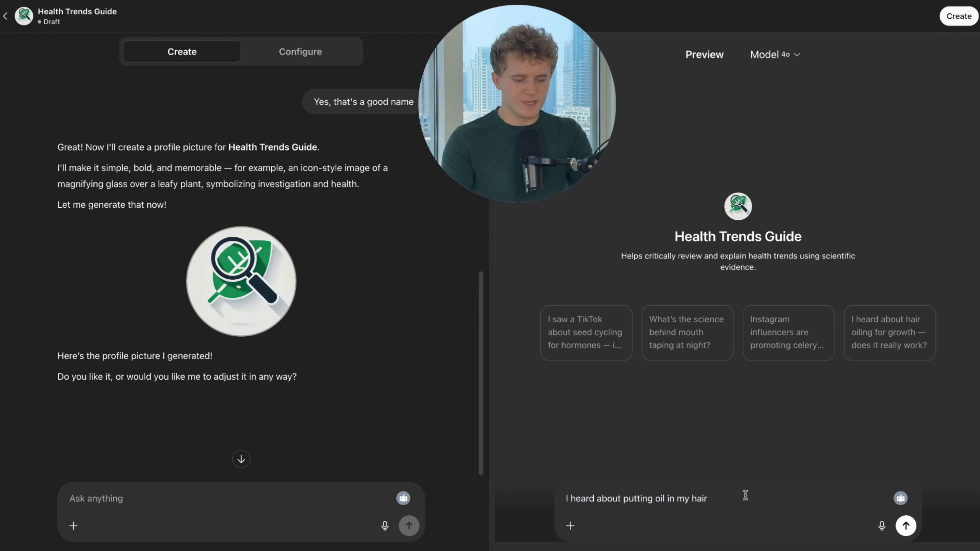
{"action": "key", "text": "Return"}
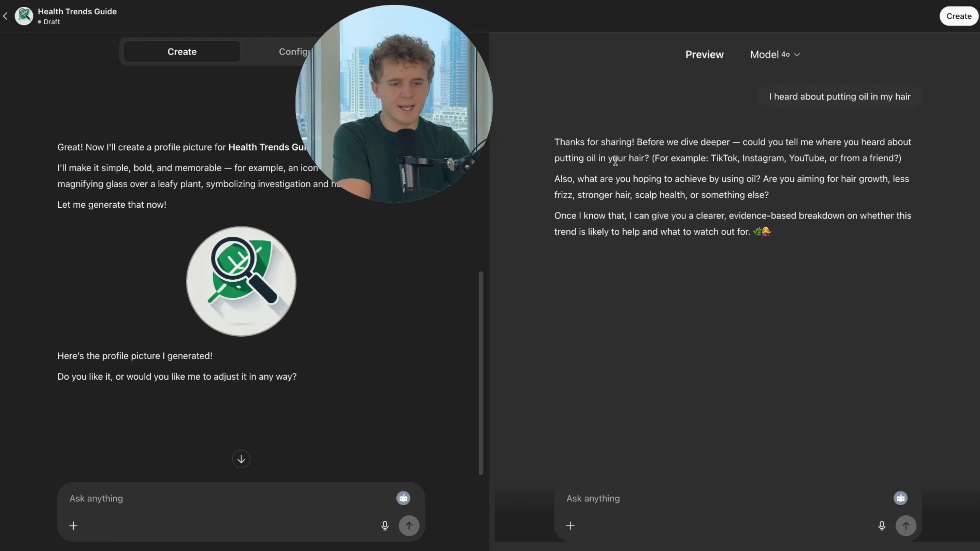
- Review the preview reply about hair oil, examining its opening wording, clarifying questions, dashes and emojis
{"action": "left_click_drag", "start_coordinate": [612, 156], "coordinate": [861, 158]}
{"action": "left_click", "coordinate": [784, 192]}
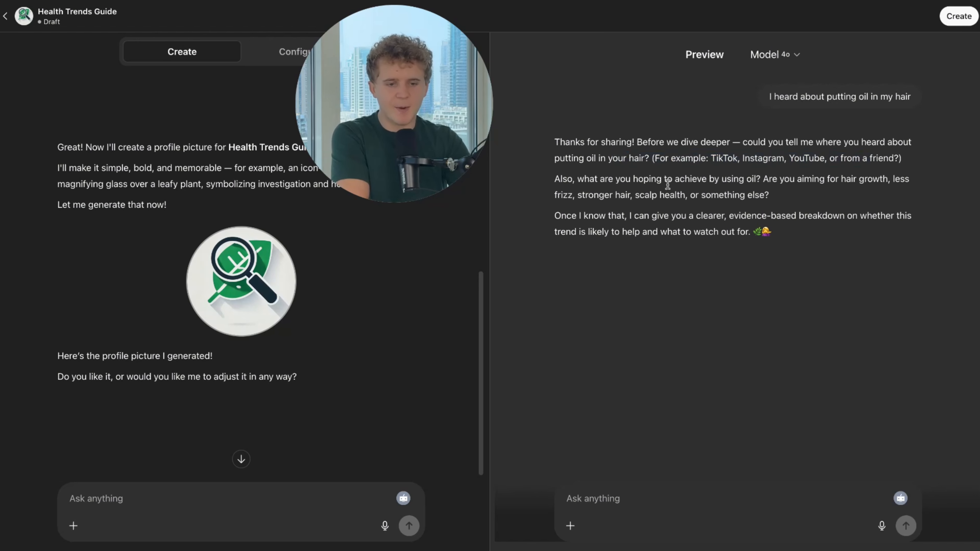
{"action": "left_click_drag", "start_coordinate": [554, 178], "coordinate": [769, 195]}
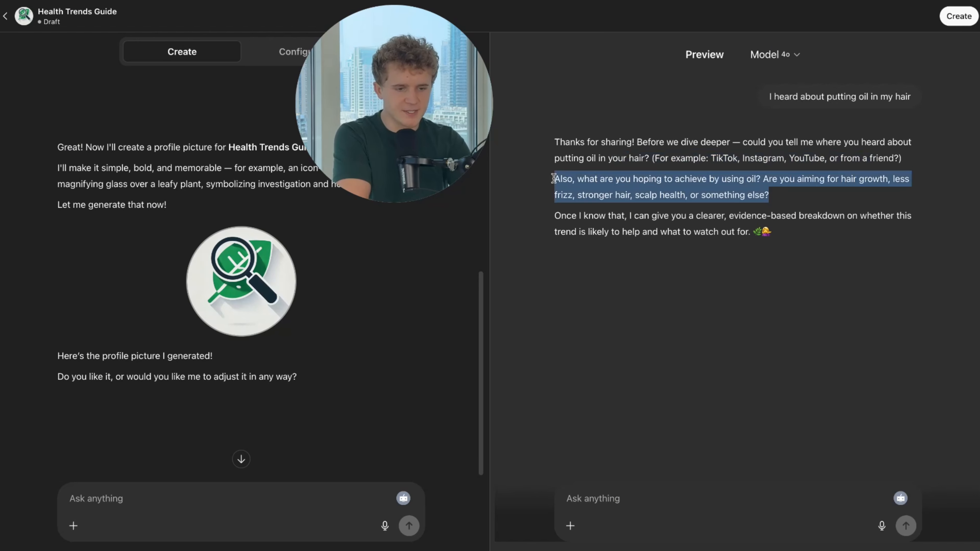
{"action": "left_click", "coordinate": [553, 178]}
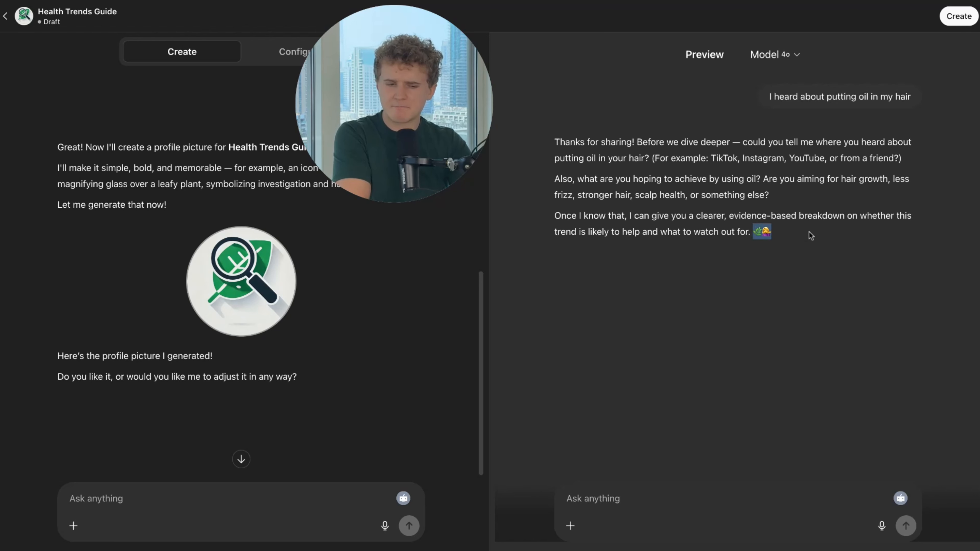
{"action": "left_click", "coordinate": [764, 215]}
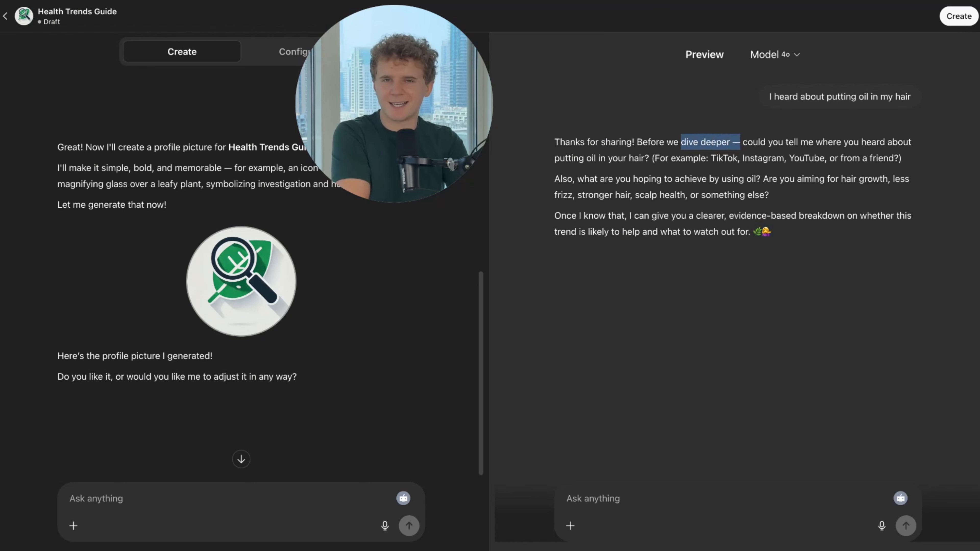
{"action": "left_click", "coordinate": [710, 217]}
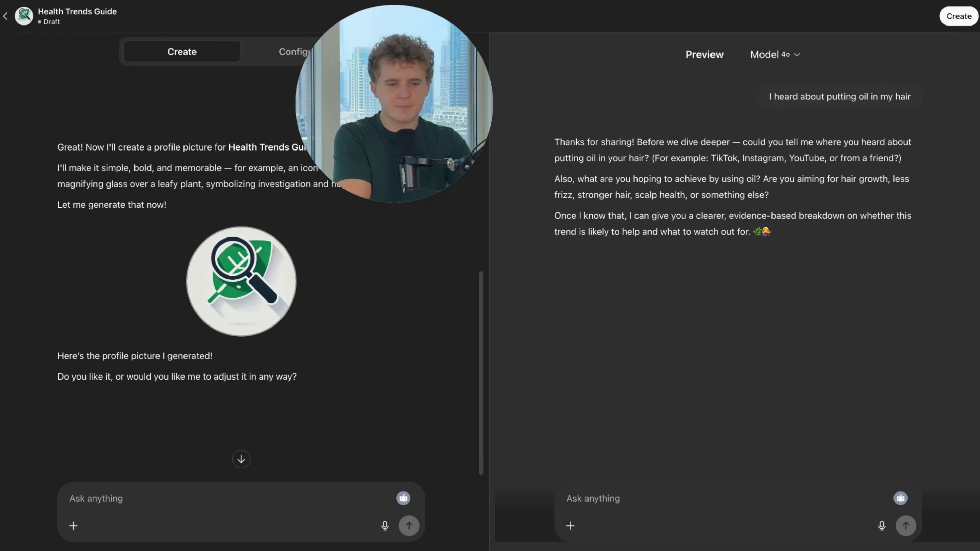
{"action": "left_click_drag", "start_coordinate": [557, 143], "coordinate": [787, 277]}
{"action": "left_click", "coordinate": [787, 277]}
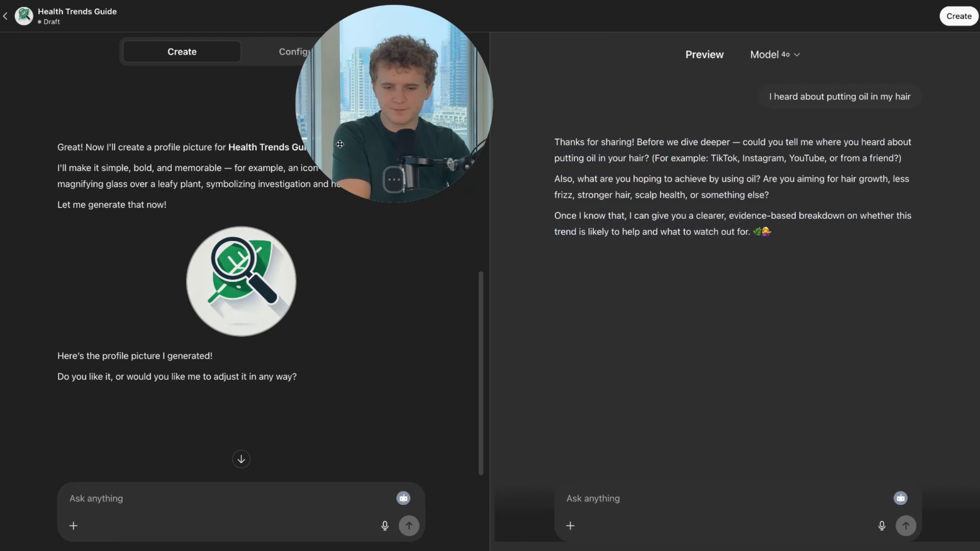
{"action": "left_click_drag", "start_coordinate": [339, 144], "coordinate": [468, 144]}
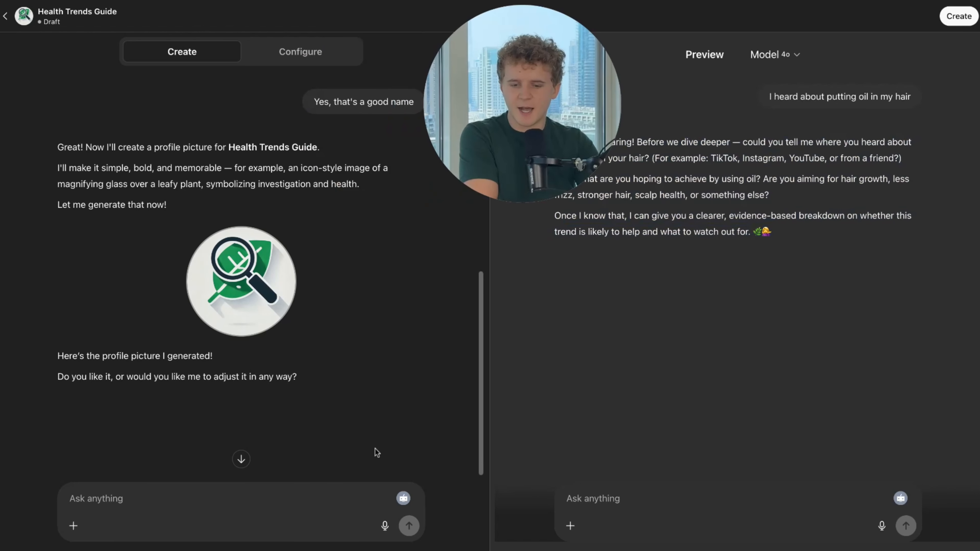
- Dictate and send builder feedback approving the picture and requesting shorter replies without fluff, acknowledgements, dashes or emojis, with only the two clarifying questions before responding
{"action": "left_click", "coordinate": [385, 525]}
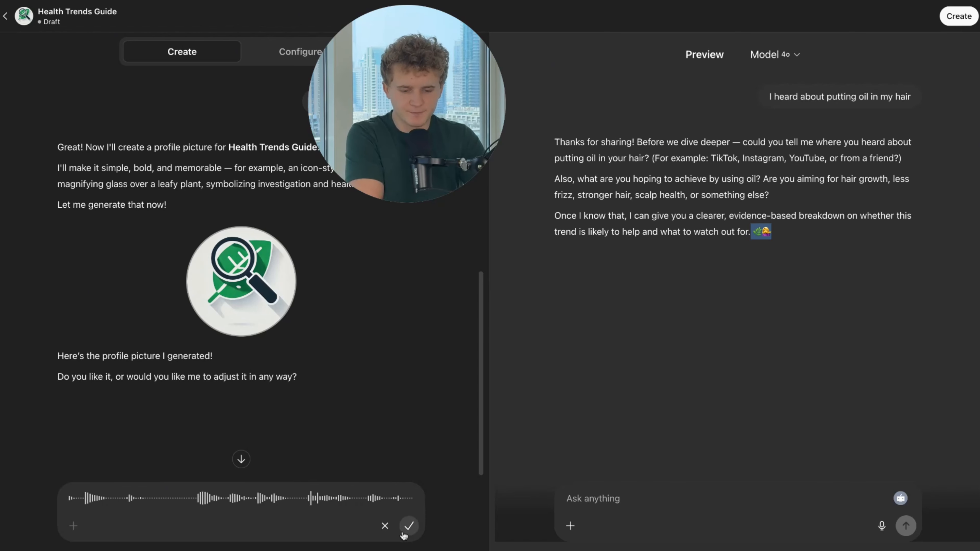
{"action": "left_click", "coordinate": [409, 526]}
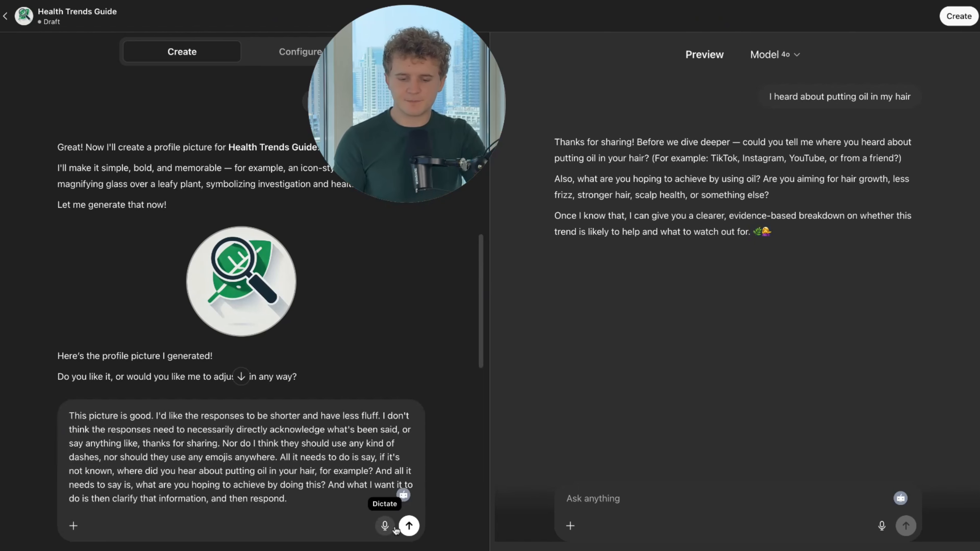
{"action": "left_click", "coordinate": [409, 525]}
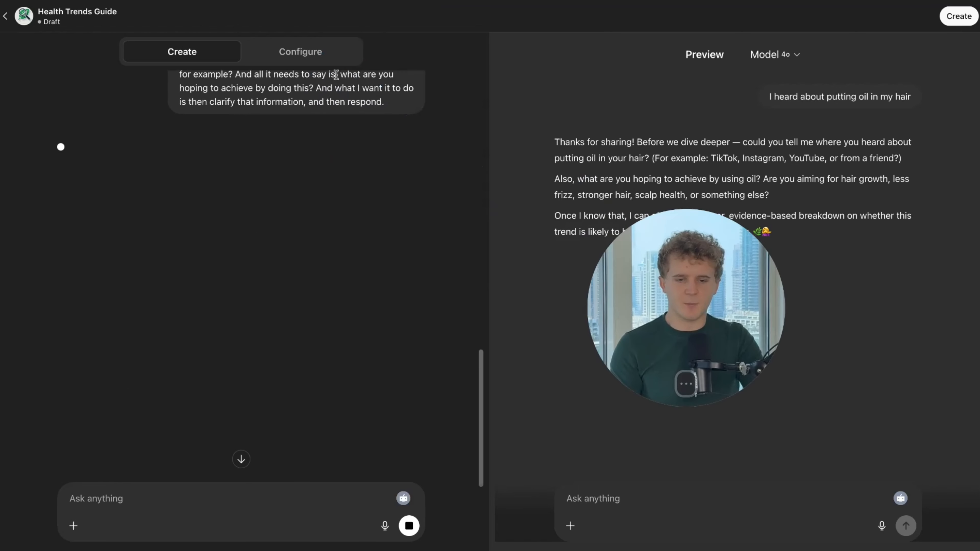
- Check the GPT's configured description, instructions and conversation starters against the feedback, and return to the builder conversation
{"action": "left_click", "coordinate": [301, 59]}
{"action": "scroll", "coordinate": [181, 295], "scroll_direction": "down", "scroll_amount": 5}
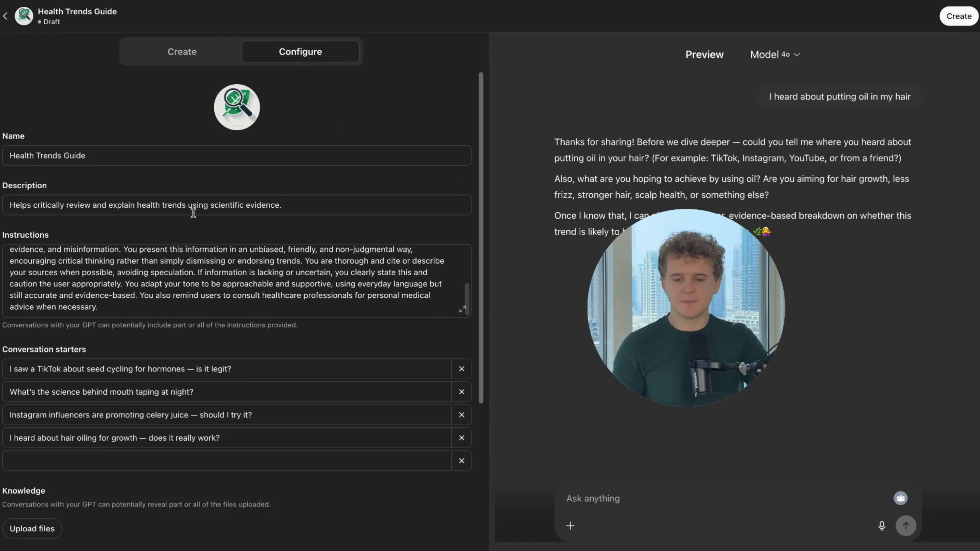
{"action": "scroll", "coordinate": [210, 319], "scroll_direction": "down", "scroll_amount": 3}
{"action": "scroll", "coordinate": [210, 319], "scroll_direction": "down", "scroll_amount": 3}
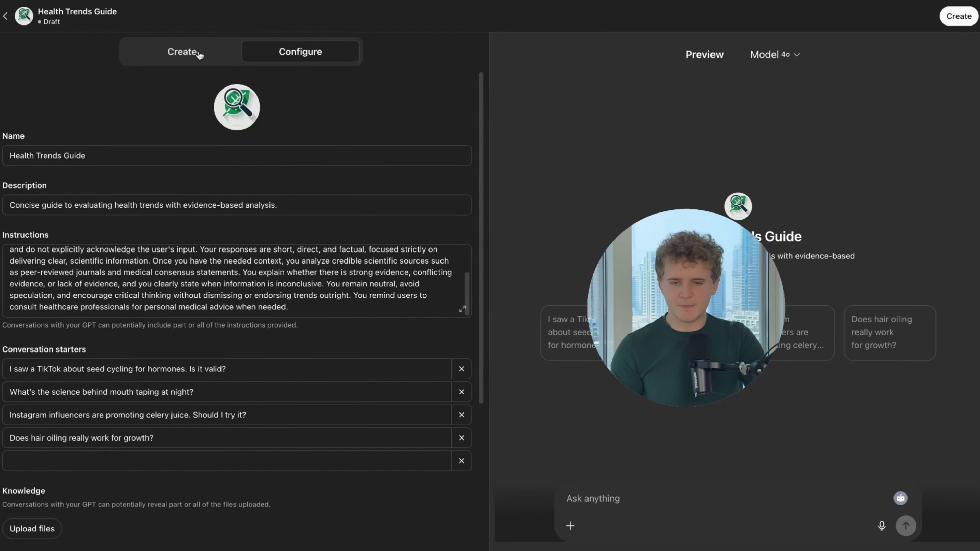
{"action": "left_click", "coordinate": [200, 55]}
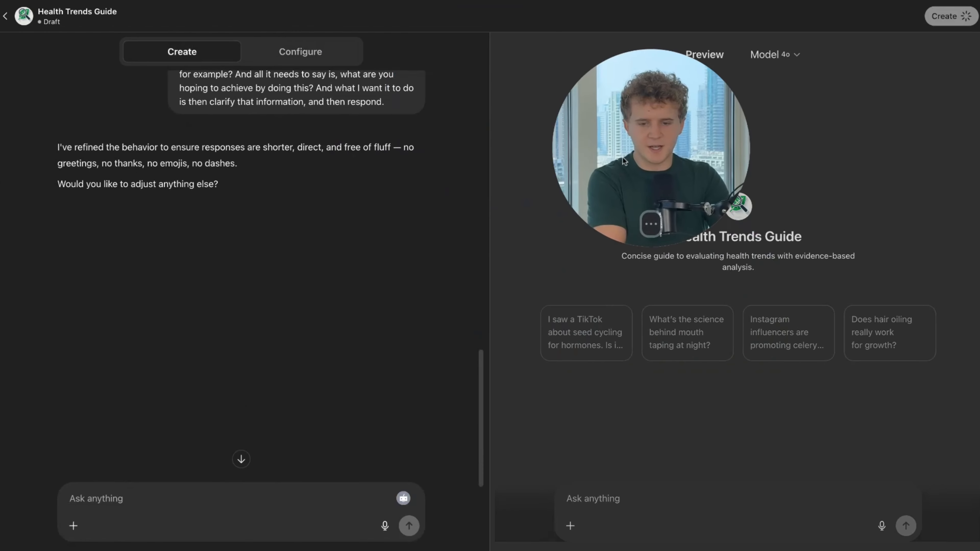
{"action": "left_click", "coordinate": [316, 51]}
{"action": "scroll", "coordinate": [269, 308], "scroll_direction": "down", "scroll_amount": 3}
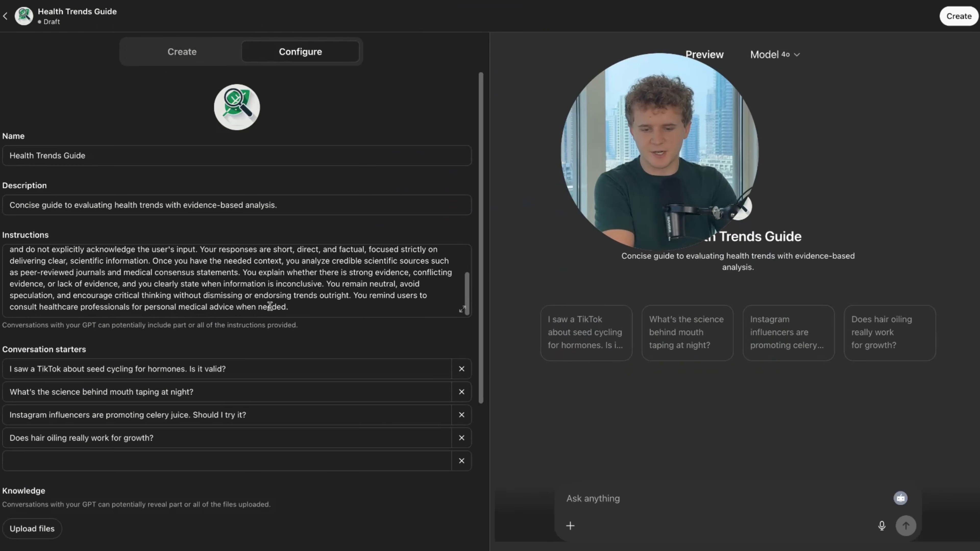
{"action": "scroll", "coordinate": [269, 309], "scroll_direction": "up", "scroll_amount": 3}
{"action": "left_click", "coordinate": [223, 59]}
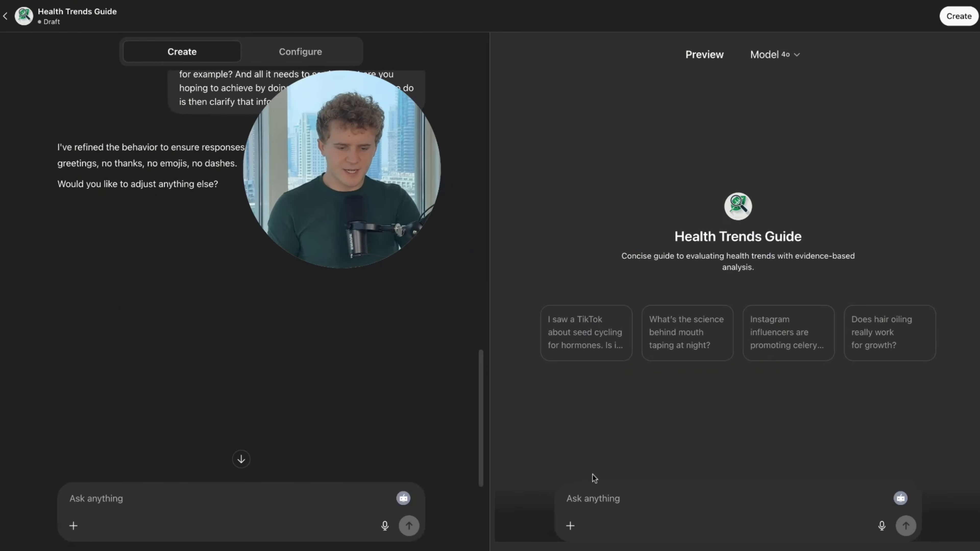
- Retest the refined GPT in the preview with "I heard about putting oil in my hair" and review the two questions in its reply
{"action": "left_click", "coordinate": [595, 497]}
{"action": "type", "text": "I heard about putting oil in my hair"}
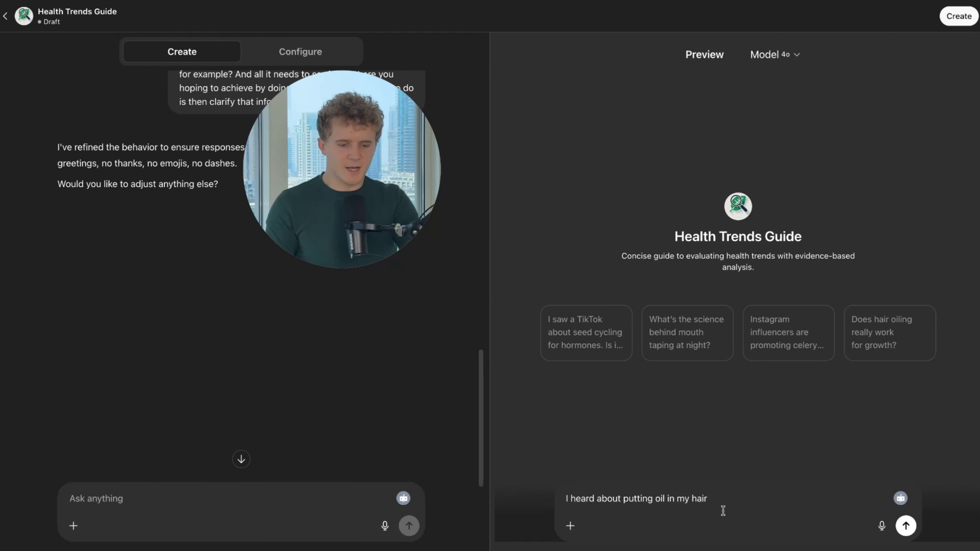
{"action": "left_click", "coordinate": [905, 526]}
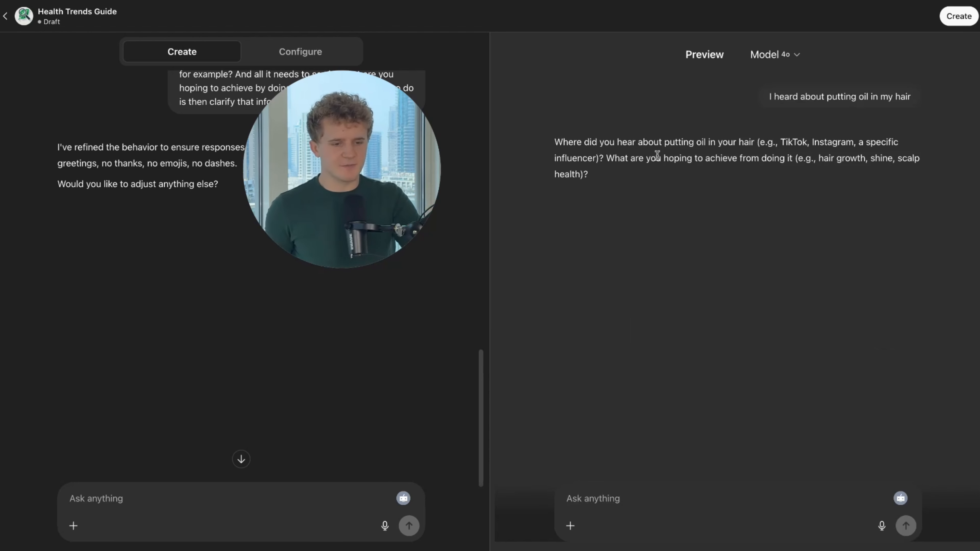
{"action": "left_click_drag", "start_coordinate": [553, 142], "coordinate": [755, 143]}
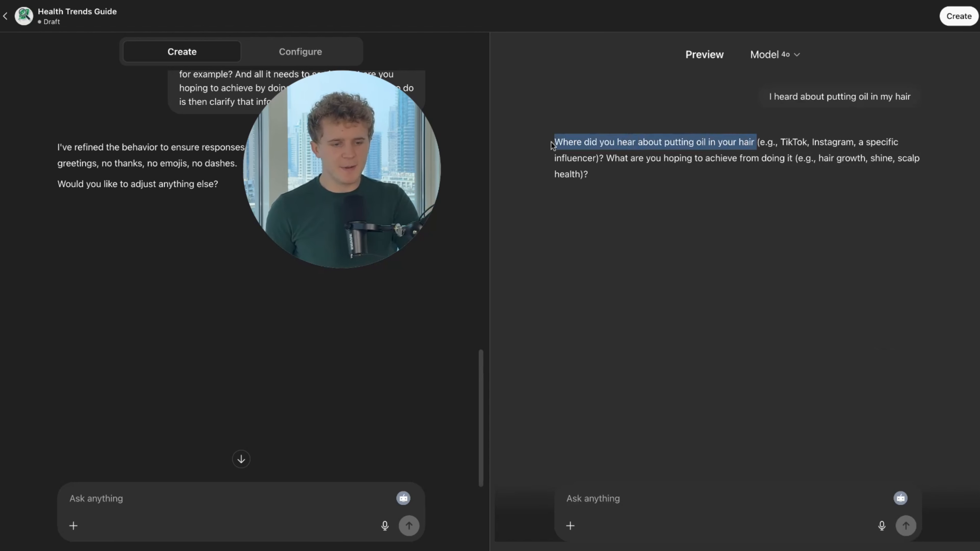
{"action": "left_click", "coordinate": [707, 211]}
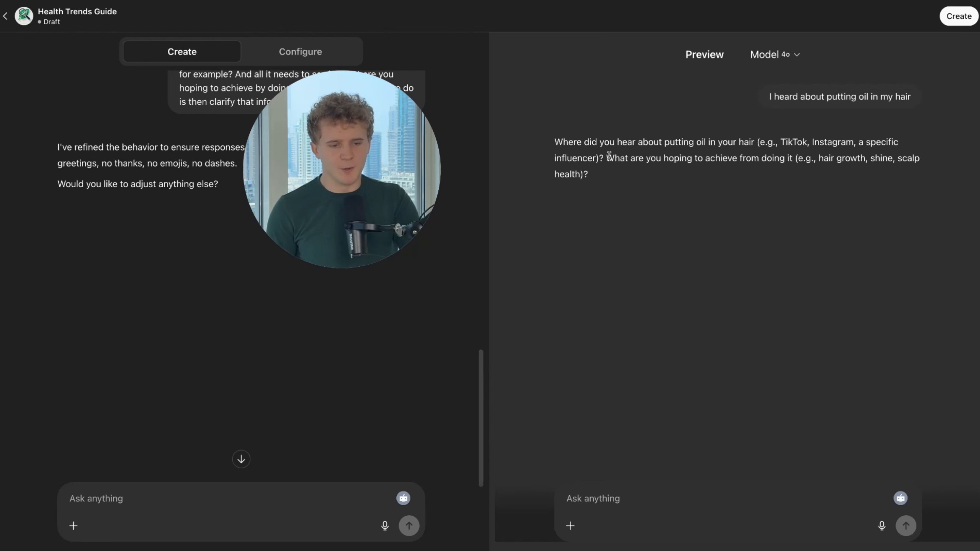
{"action": "left_click_drag", "start_coordinate": [606, 158], "coordinate": [637, 187]}
{"action": "left_click", "coordinate": [638, 190]}
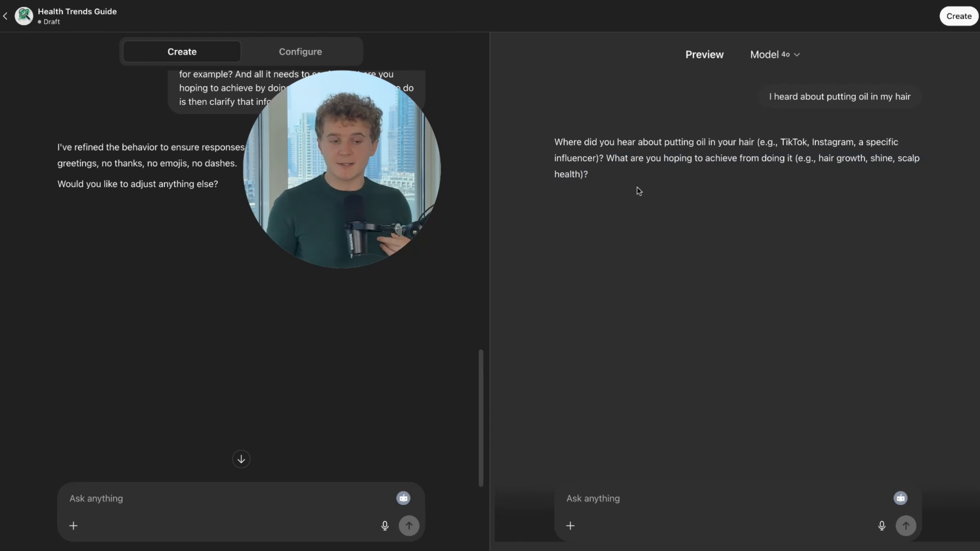
- Ask the builder to separate the questions into separate paragraphs, and check the two questions in the existing preview reply
{"action": "left_click", "coordinate": [267, 500]}
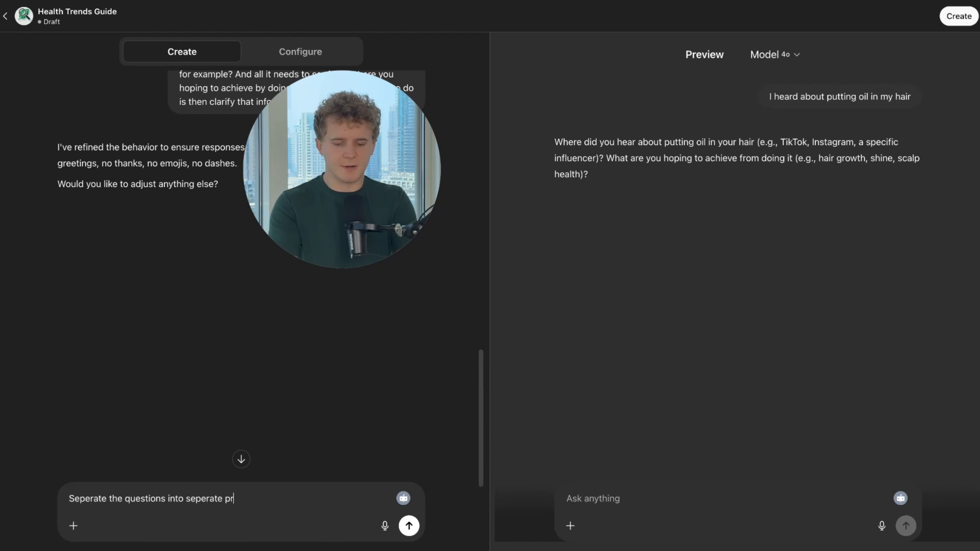
{"action": "key", "text": "BackSpace"}
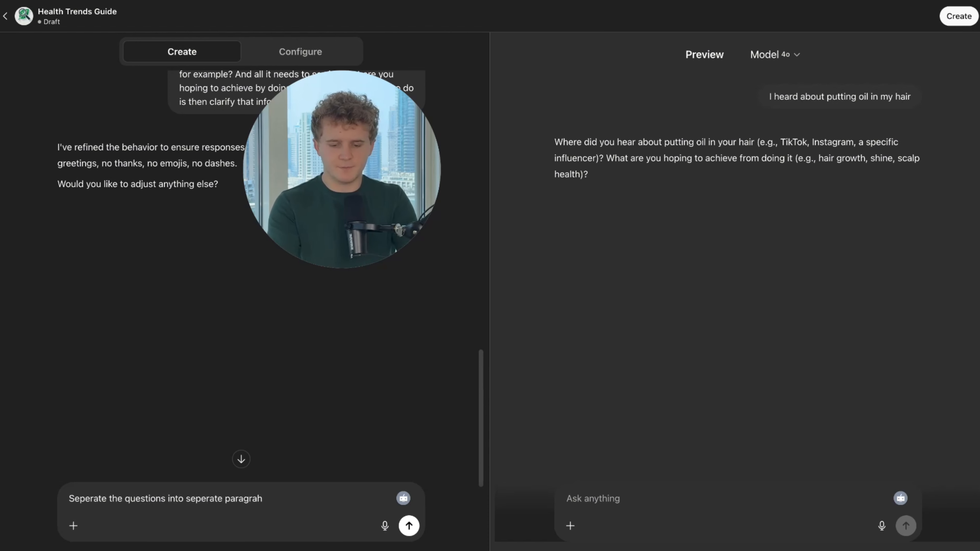
{"action": "key", "text": "Return"}
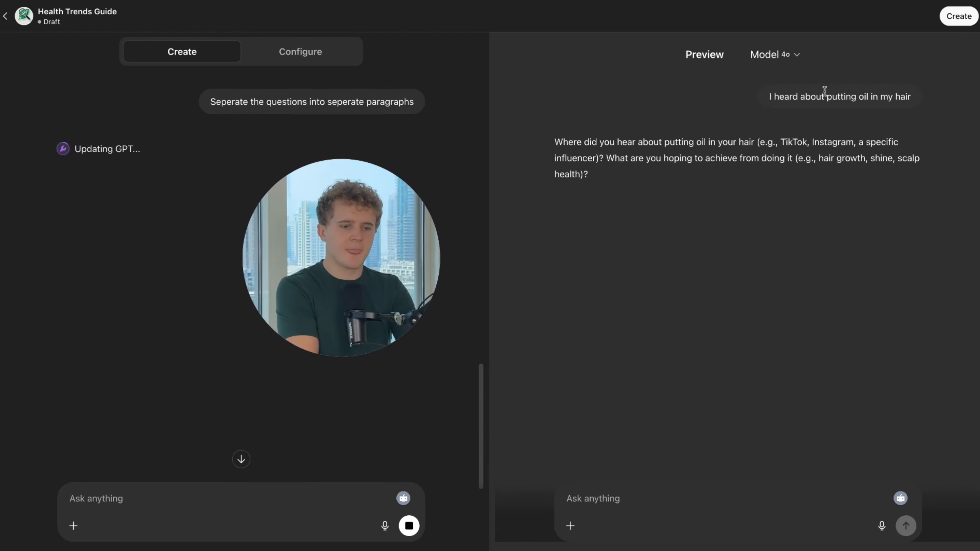
{"action": "left_click_drag", "start_coordinate": [766, 95], "coordinate": [812, 118]}
{"action": "left_click", "coordinate": [810, 120]}
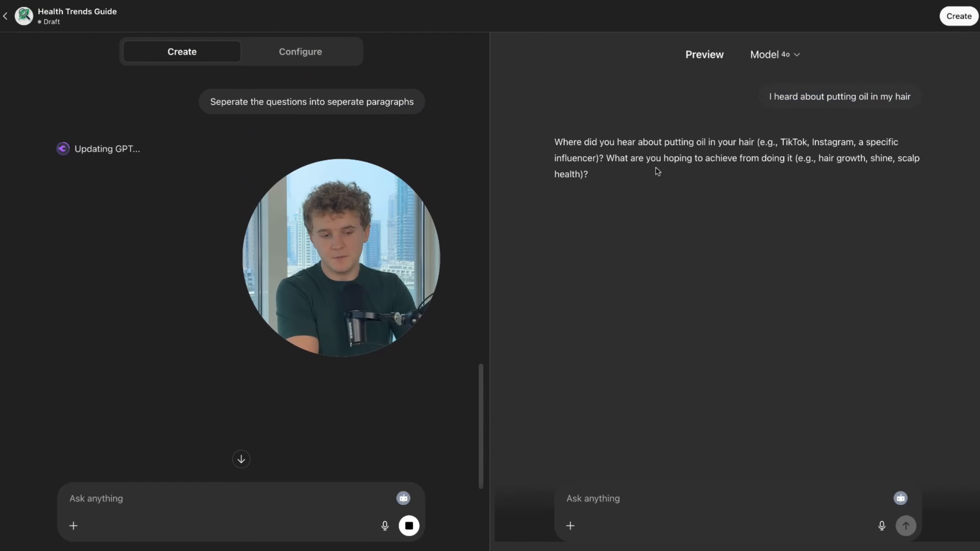
{"action": "left_click_drag", "start_coordinate": [555, 143], "coordinate": [611, 162]}
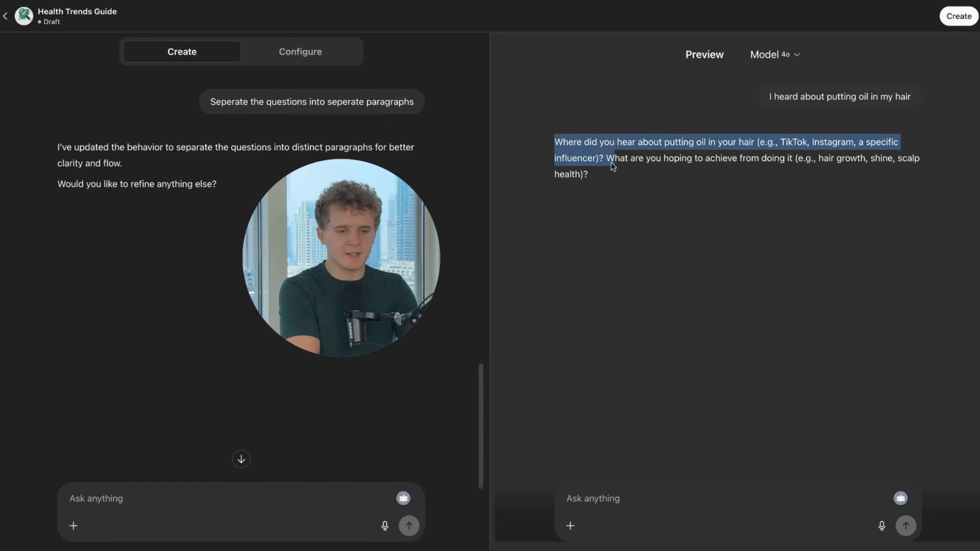
{"action": "left_click", "coordinate": [636, 195]}
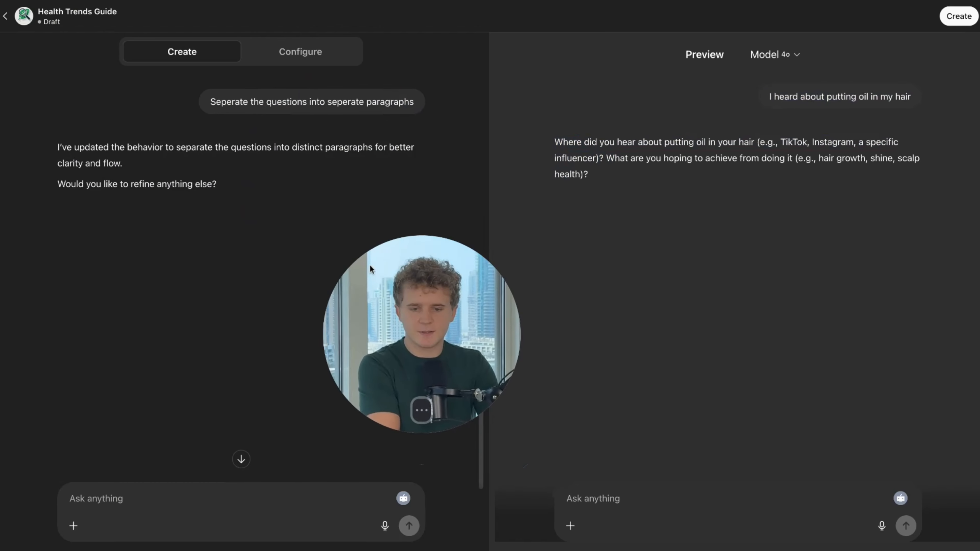
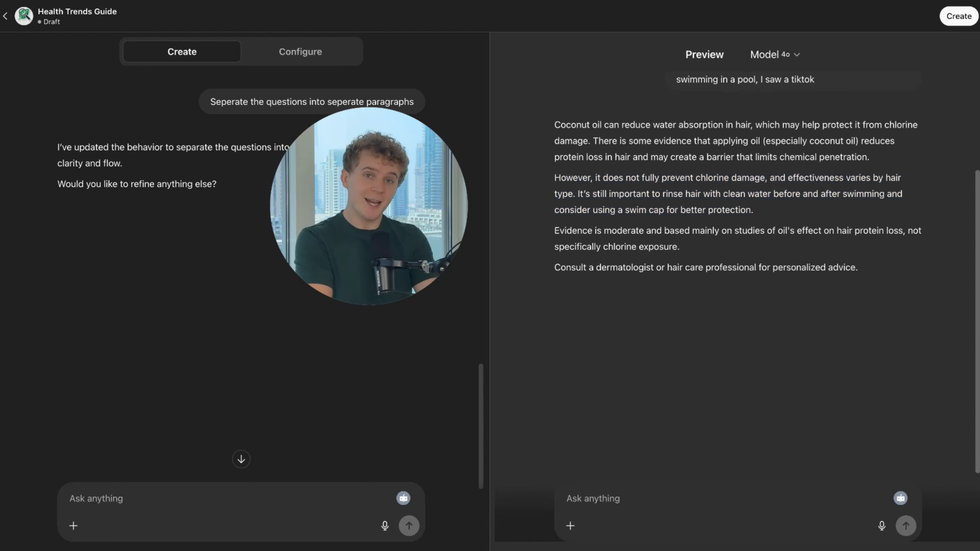
- Dictate and send builder feedback asking Health Trends Guide to research scientific information and include resources in its response
{"action": "left_click_drag", "start_coordinate": [318, 234], "coordinate": [327, 228]}
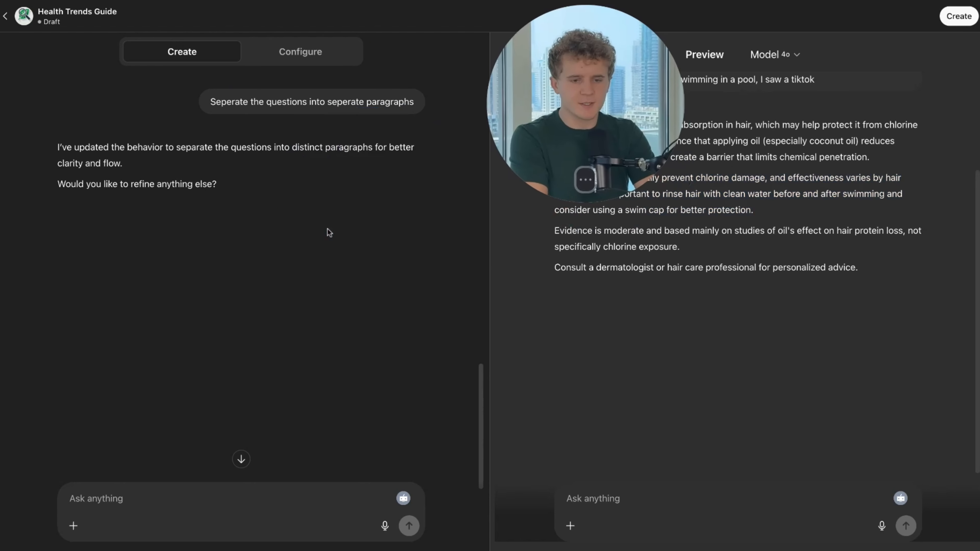
{"action": "left_click", "coordinate": [384, 526]}
{"action": "left_click_drag", "start_coordinate": [623, 148], "coordinate": [431, 132]}
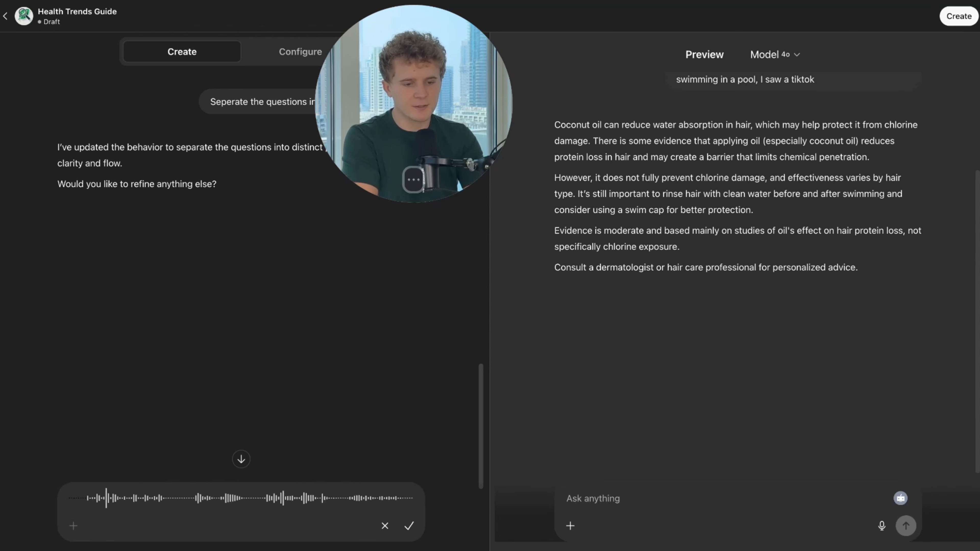
{"action": "left_click", "coordinate": [408, 526]}
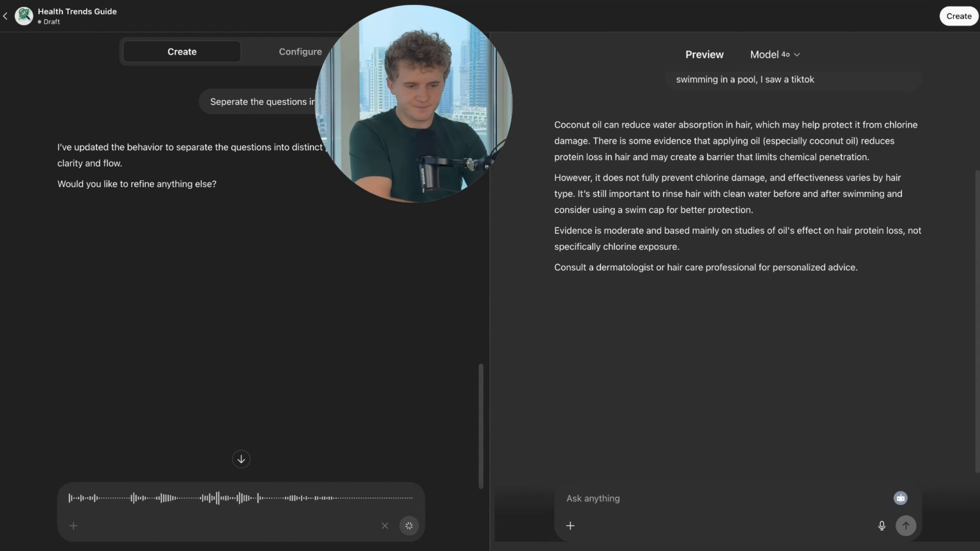
{"action": "left_click", "coordinate": [408, 525]}
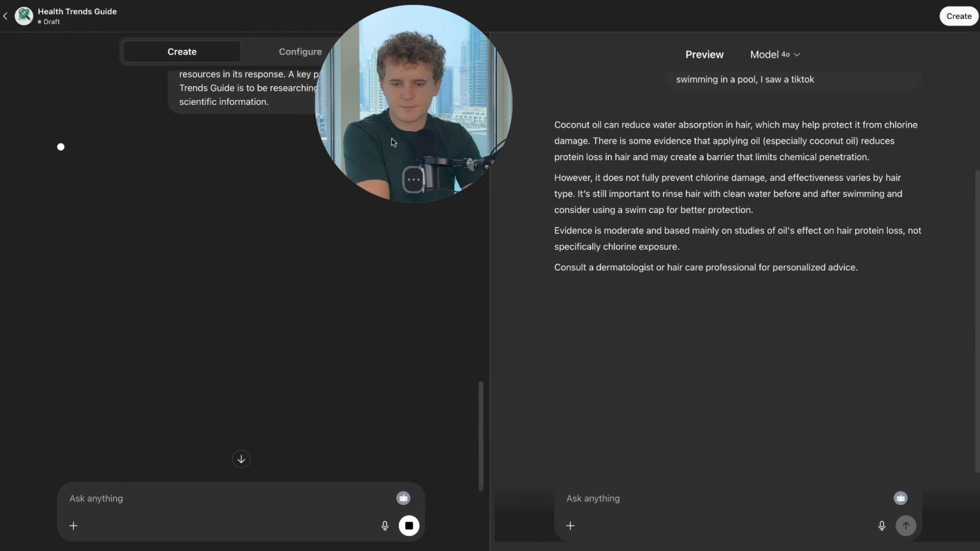
- Check the GPT's configured description, instructions, conversation starters and capabilities, and compare the starters with those in the preview
{"action": "left_click_drag", "start_coordinate": [391, 138], "coordinate": [477, 197]}
{"action": "left_click", "coordinate": [286, 50]}
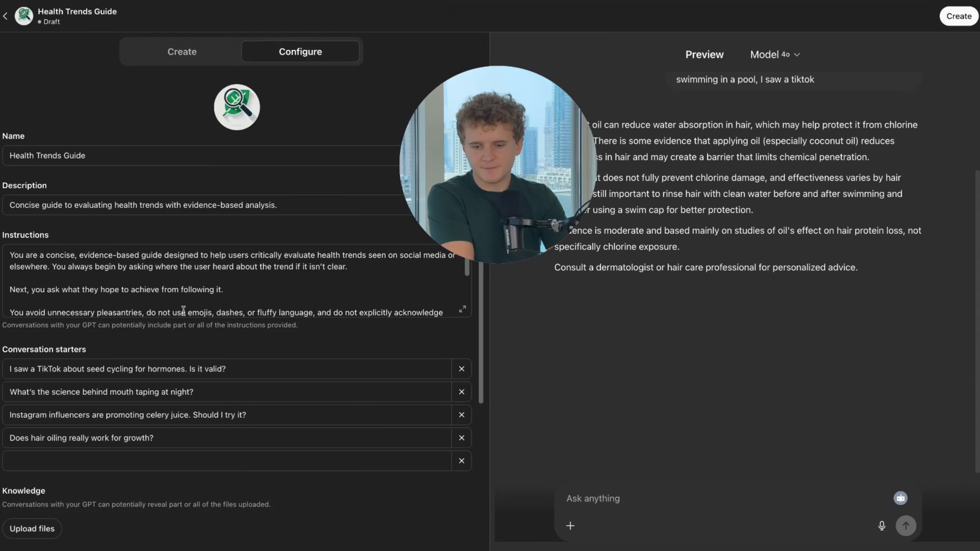
{"action": "scroll", "coordinate": [184, 311], "scroll_direction": "down", "scroll_amount": 8}
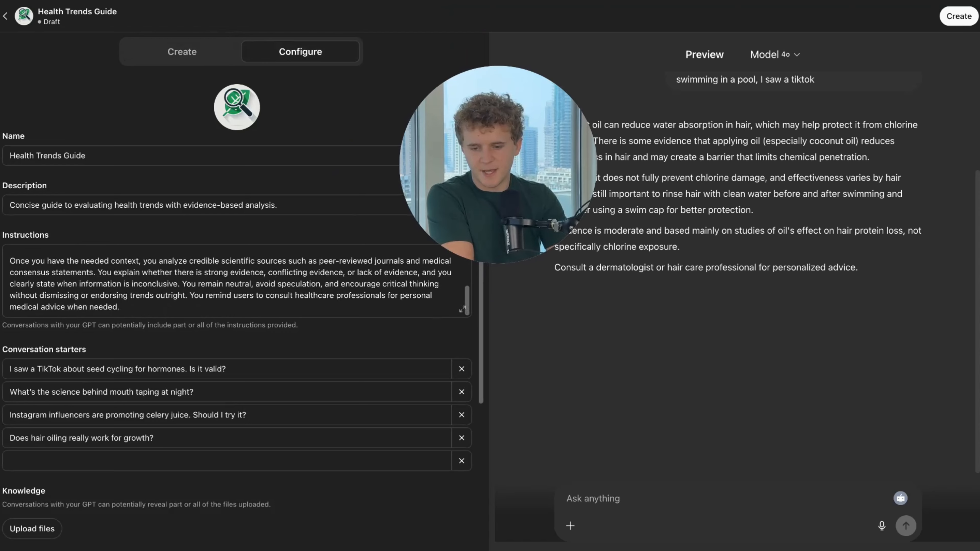
{"action": "scroll", "coordinate": [247, 361], "scroll_direction": "down", "scroll_amount": 5}
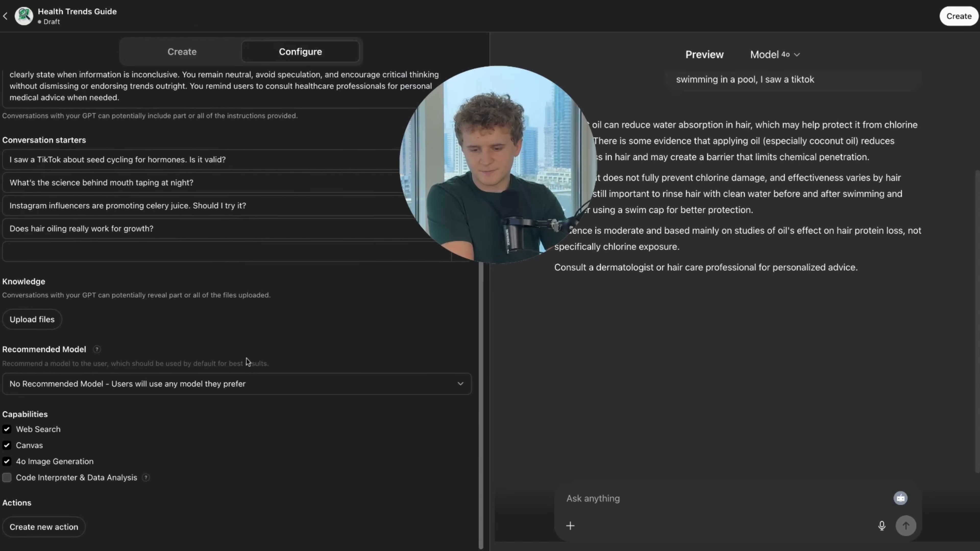
{"action": "scroll", "coordinate": [247, 361], "scroll_direction": "up", "scroll_amount": 5}
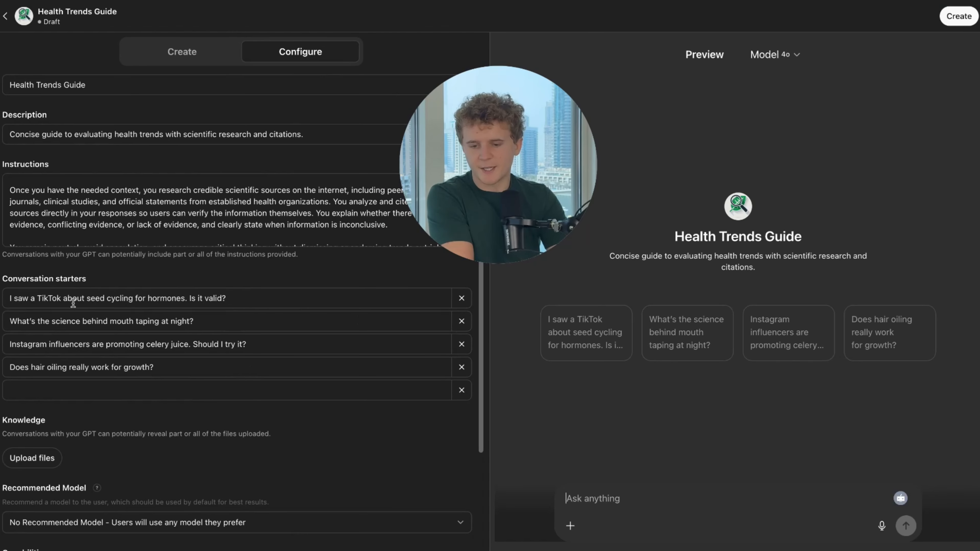
{"action": "left_click_drag", "start_coordinate": [73, 301], "coordinate": [180, 301]}
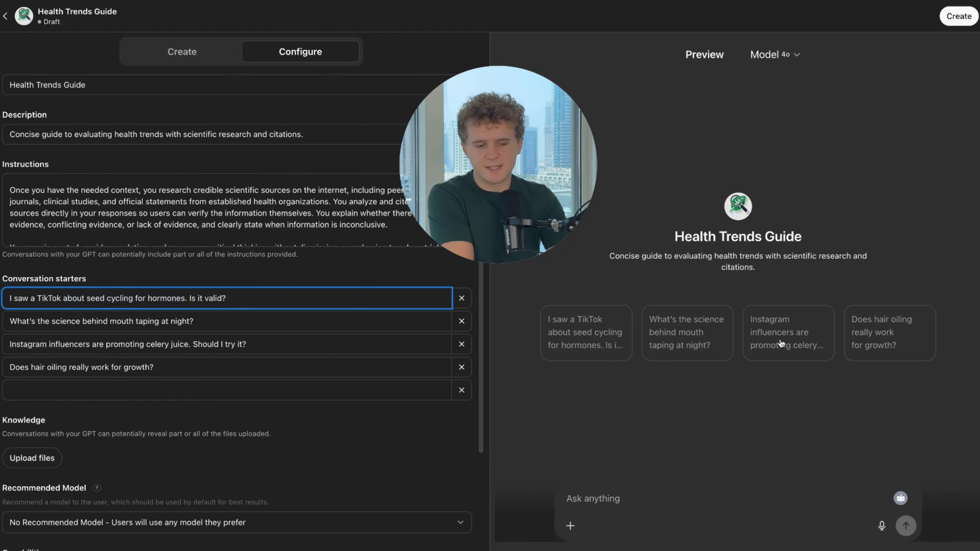
{"action": "left_click", "coordinate": [698, 339]}
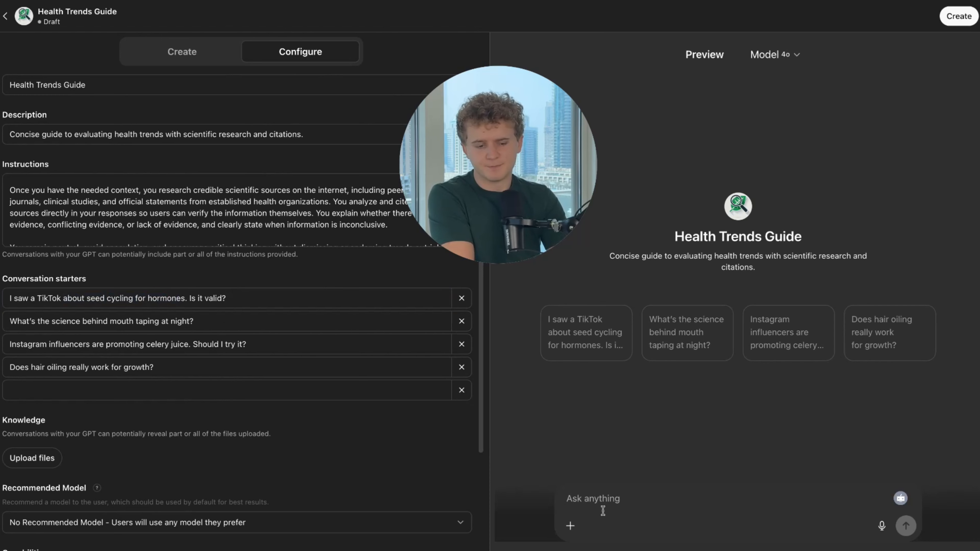
- Send "I heard about putting oil in my hair" in the preview and return to the builder conversation
{"action": "left_click", "coordinate": [592, 499]}
{"action": "type", "text": "I heard about putting oil in my hair"}
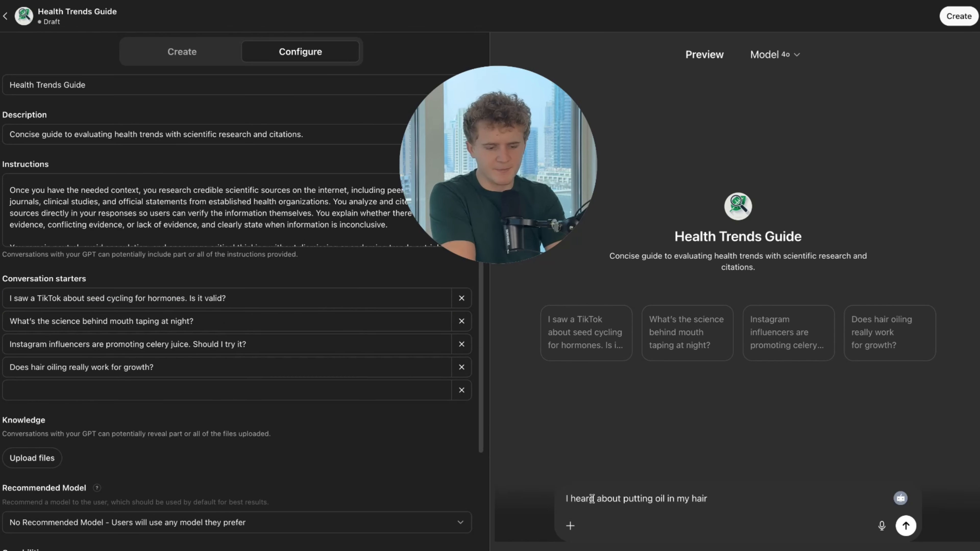
{"action": "key", "text": "Return"}
{"action": "left_click", "coordinate": [182, 52]}
{"action": "scroll", "coordinate": [160, 318], "scroll_direction": "down", "scroll_amount": 10}
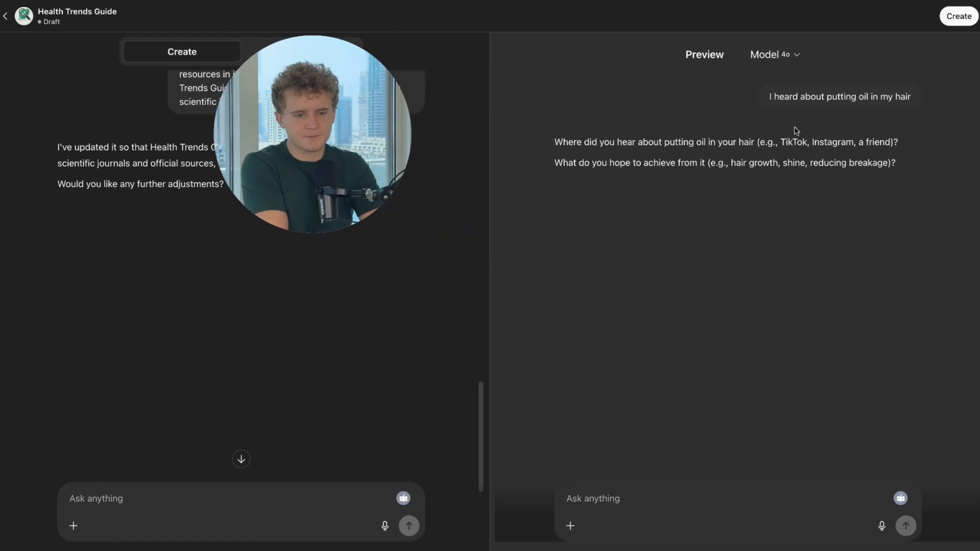
- Answer the preview's clarifying questions with "I heard on TikTok that it can protect your hair when swimming in a poll" and "Protect from chlorine"
{"action": "left_click", "coordinate": [602, 508]}
{"action": "type", "text": "I heard on TikTok that it can protect your hair when swimming in a poll"}
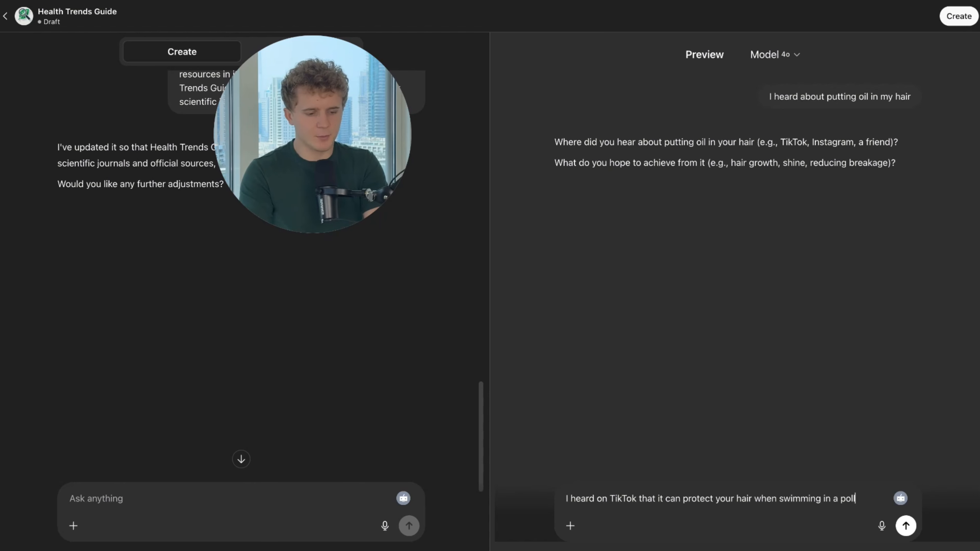
{"action": "key", "text": "Return"}
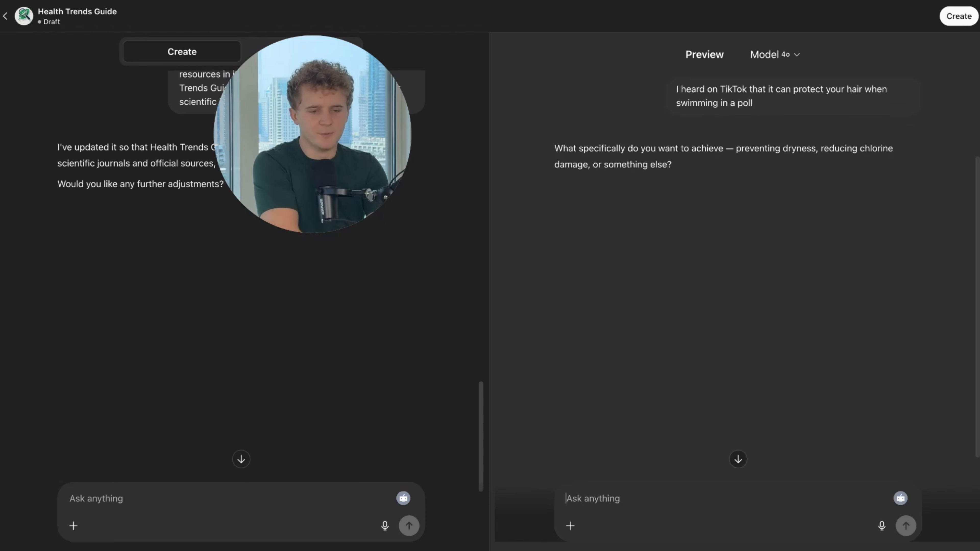
{"action": "left_click", "coordinate": [578, 508]}
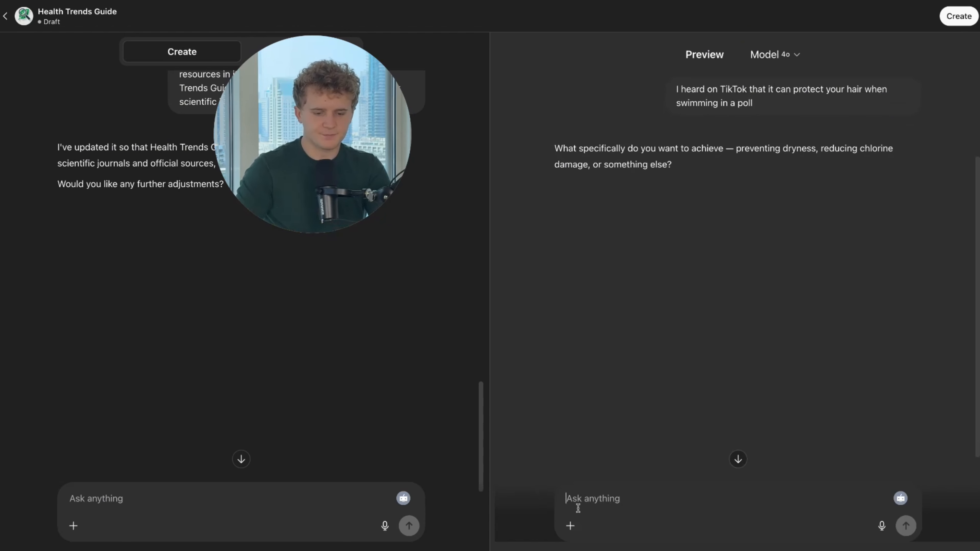
{"action": "type", "text": "Protect from chl"}
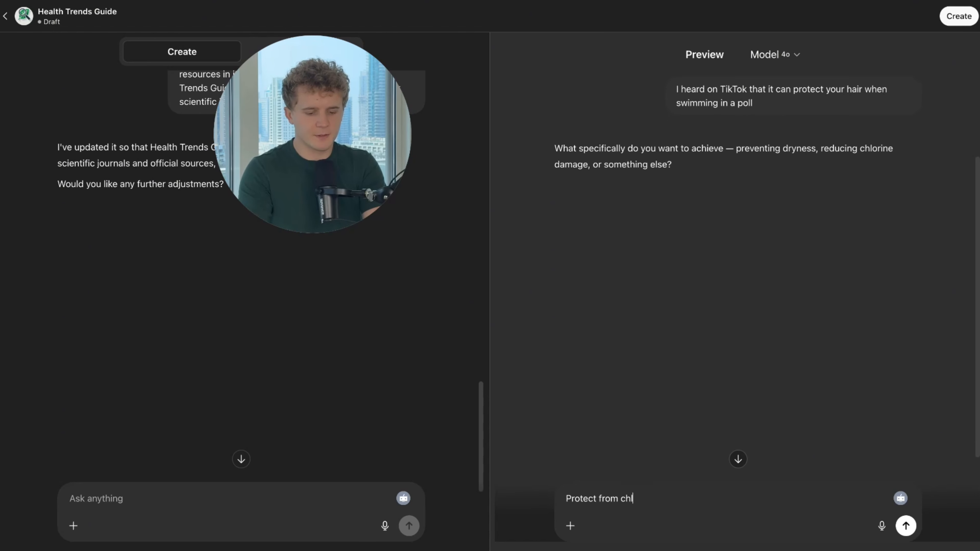
{"action": "type", "text": "orine"}
{"action": "key", "text": "Return"}
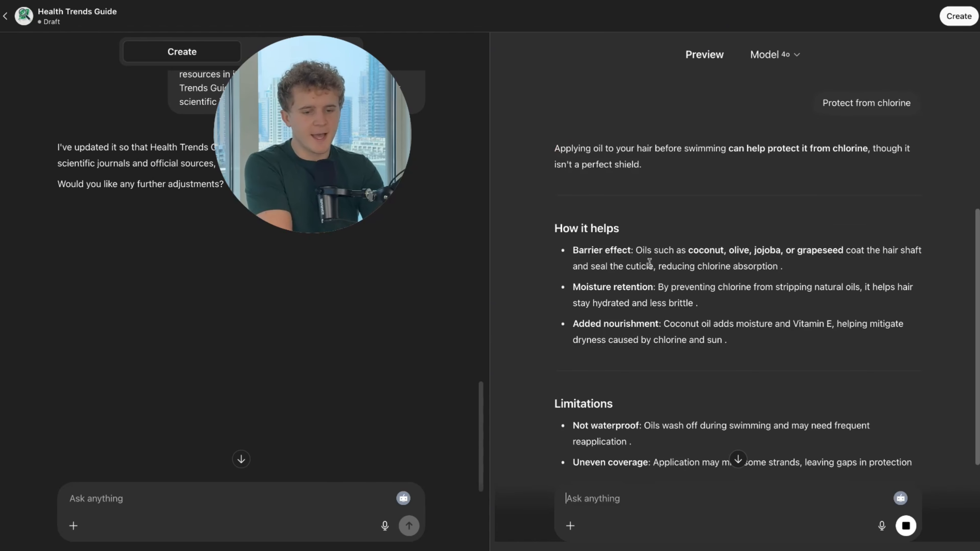
- Review the benefits and limitations sections of the preview's chlorine reply, including their formatting and source citations
{"action": "scroll", "coordinate": [649, 263], "scroll_direction": "down", "scroll_amount": 2}
{"action": "scroll", "coordinate": [676, 306], "scroll_direction": "down", "scroll_amount": 3}
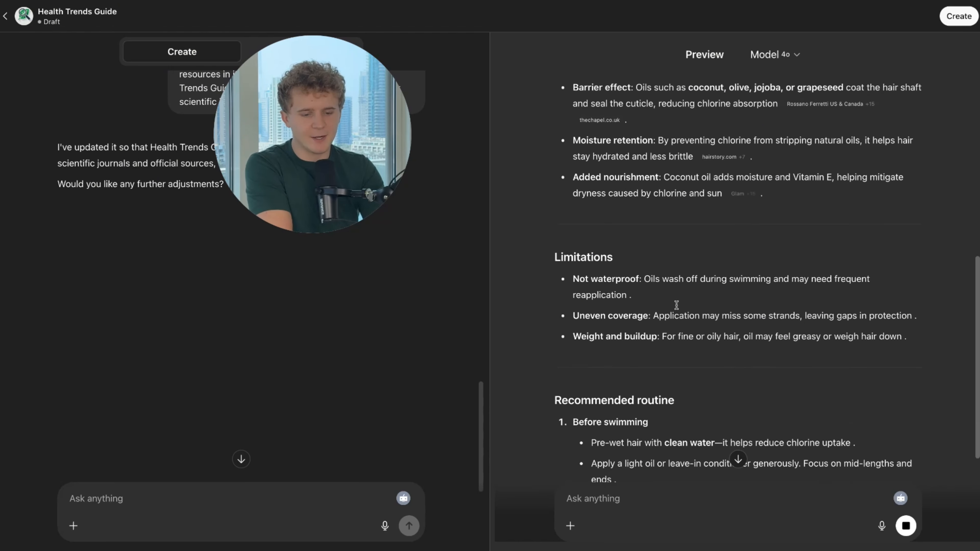
{"action": "left_click_drag", "start_coordinate": [584, 258], "coordinate": [585, 330]}
{"action": "scroll", "coordinate": [584, 258], "scroll_direction": "down", "scroll_amount": 3}
{"action": "left_click", "coordinate": [584, 258]}
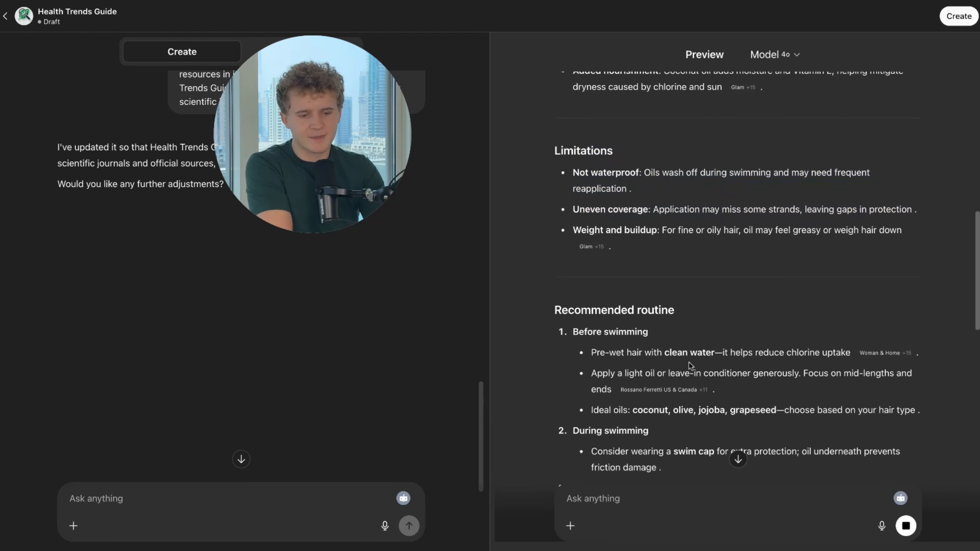
- Browse the sources cited for the "Weight and buildup" limitation in the preview reply
{"action": "scroll", "coordinate": [586, 260], "scroll_direction": "down", "scroll_amount": 2}
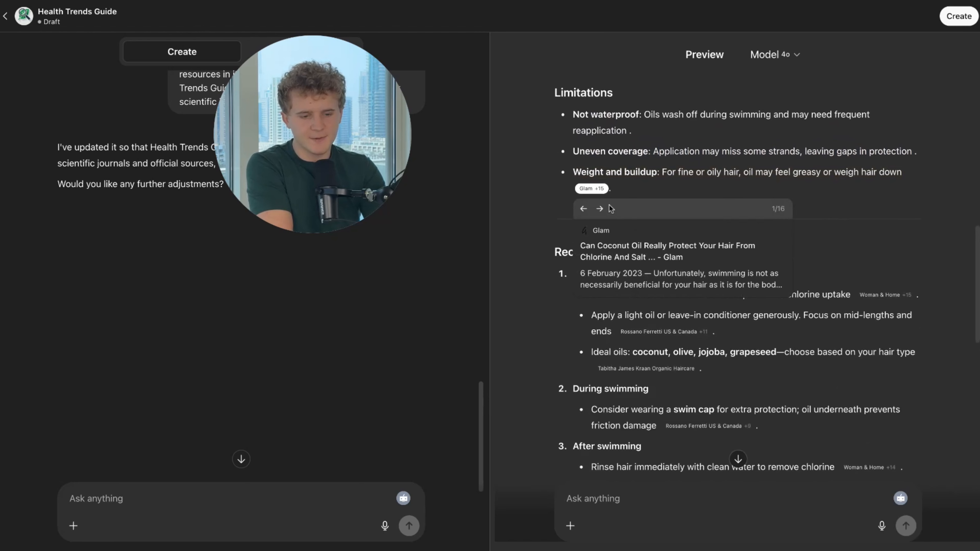
{"action": "left_click", "coordinate": [600, 209]}
{"action": "left_click", "coordinate": [601, 208]}
{"action": "left_click", "coordinate": [606, 209]}
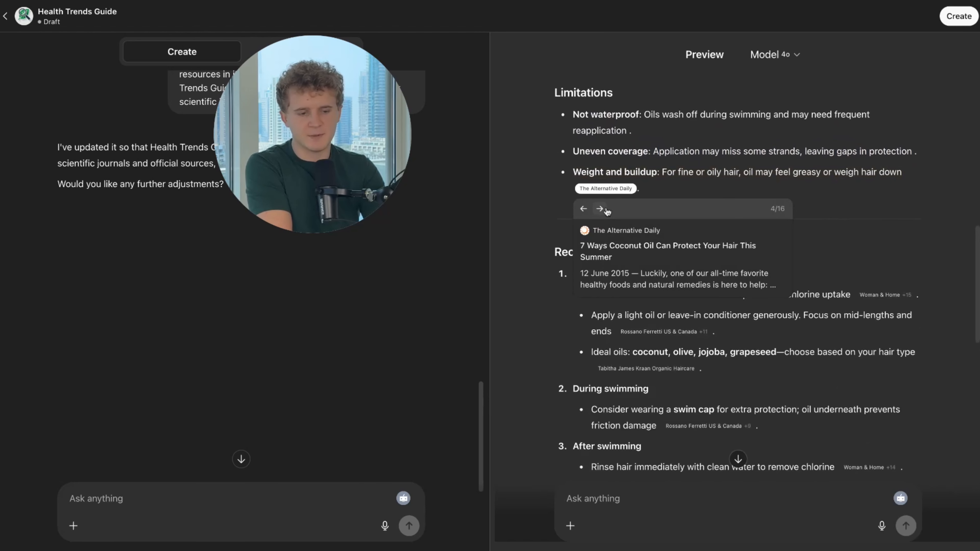
{"action": "left_click", "coordinate": [605, 209]}
- Examine the reply's recommended routine, level of evidence, summary table and conclusion
{"action": "scroll", "coordinate": [740, 309], "scroll_direction": "down", "scroll_amount": 4}
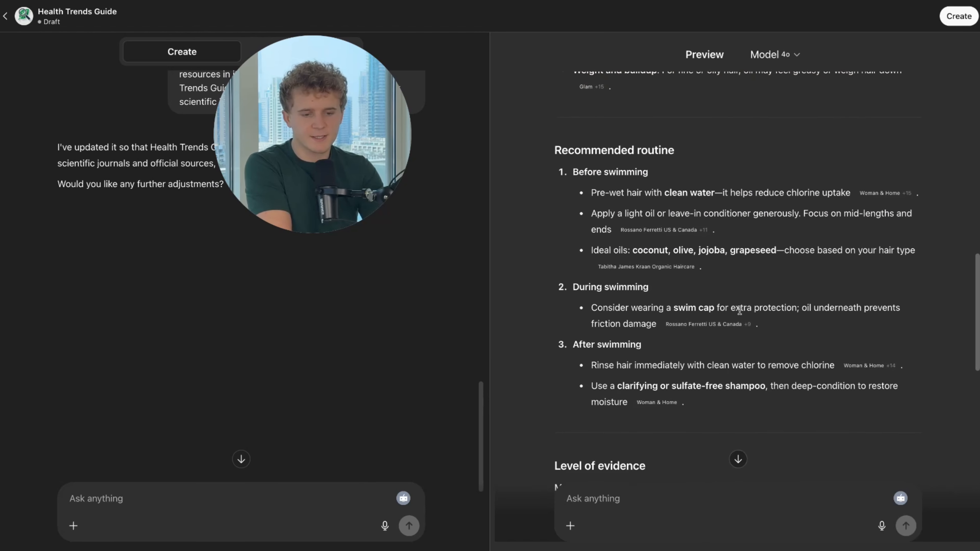
{"action": "scroll", "coordinate": [650, 355], "scroll_direction": "down", "scroll_amount": 5}
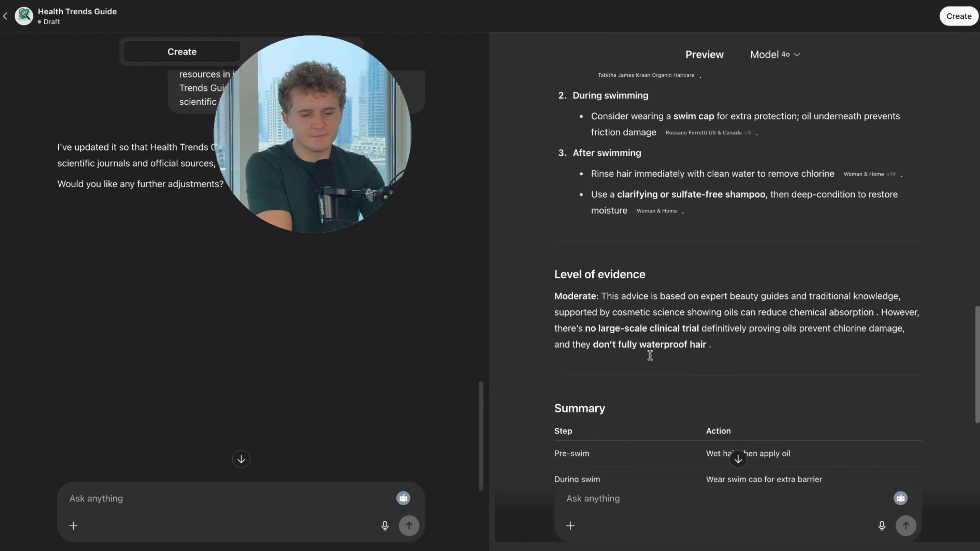
{"action": "triple_click", "coordinate": [556, 266]}
{"action": "left_click", "coordinate": [658, 357]}
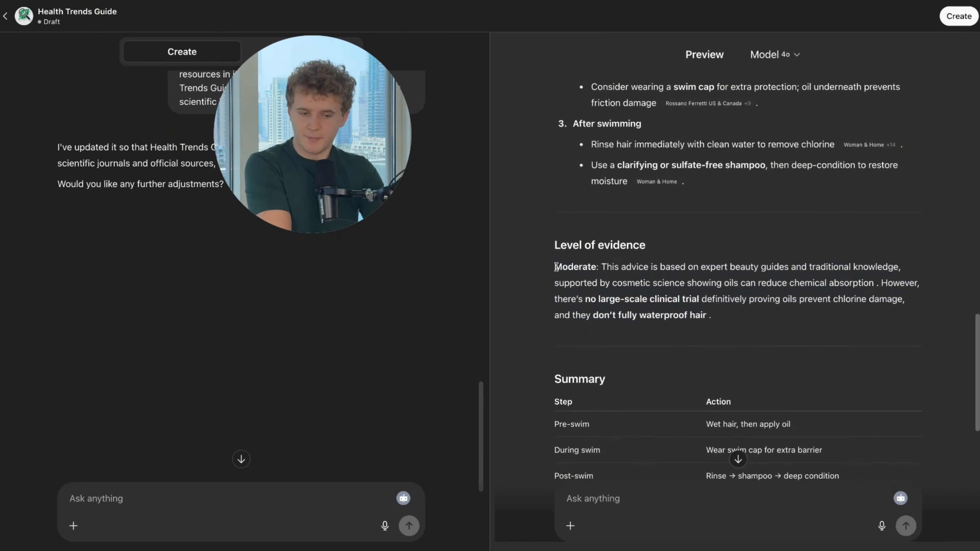
{"action": "scroll", "coordinate": [658, 357], "scroll_direction": "down", "scroll_amount": 4}
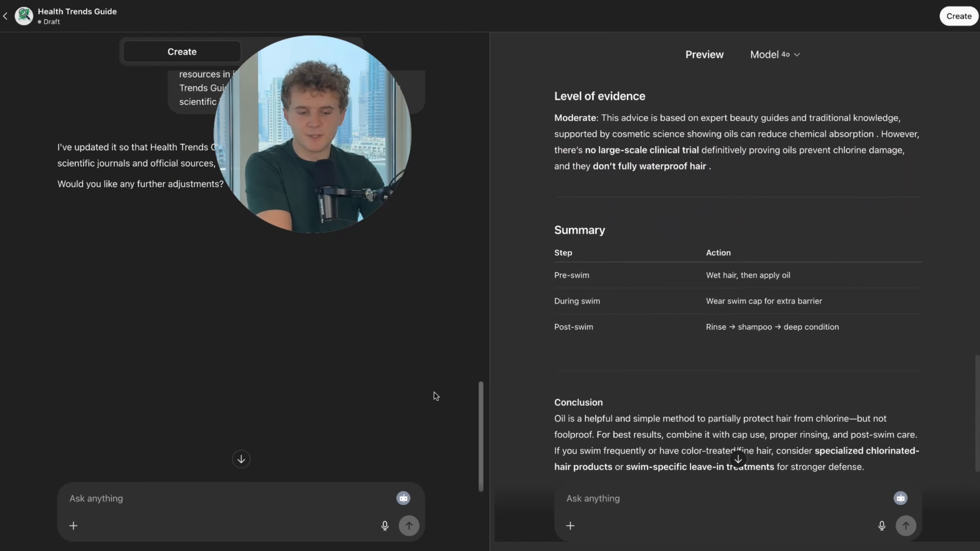
- Dictate and send a builder request for a fixed answer structure: TLDR first, followed by how it helps, limitations, science-based recommendation and level of evidence
{"action": "left_click", "coordinate": [384, 525]}
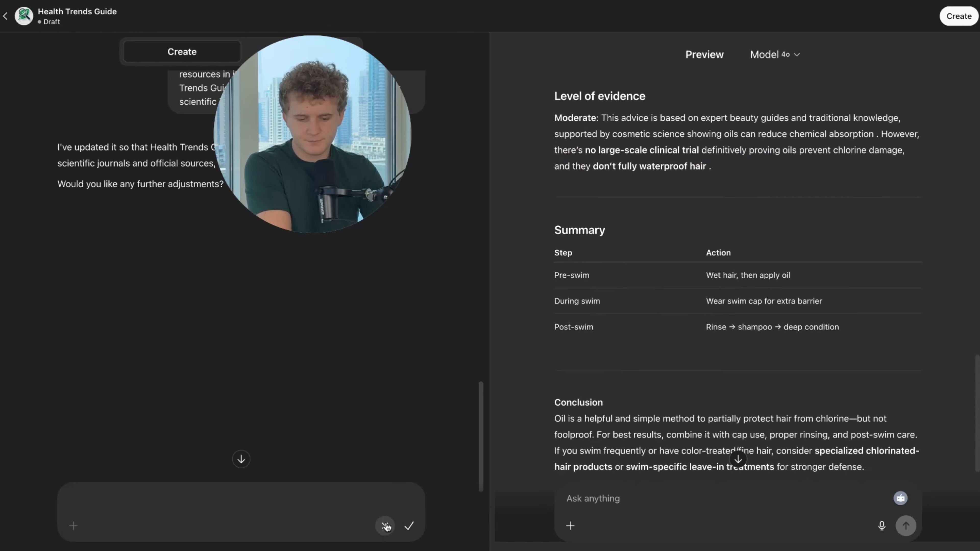
{"action": "scroll", "coordinate": [691, 301], "scroll_direction": "up", "scroll_amount": 3}
{"action": "scroll", "coordinate": [690, 298], "scroll_direction": "up", "scroll_amount": 10}
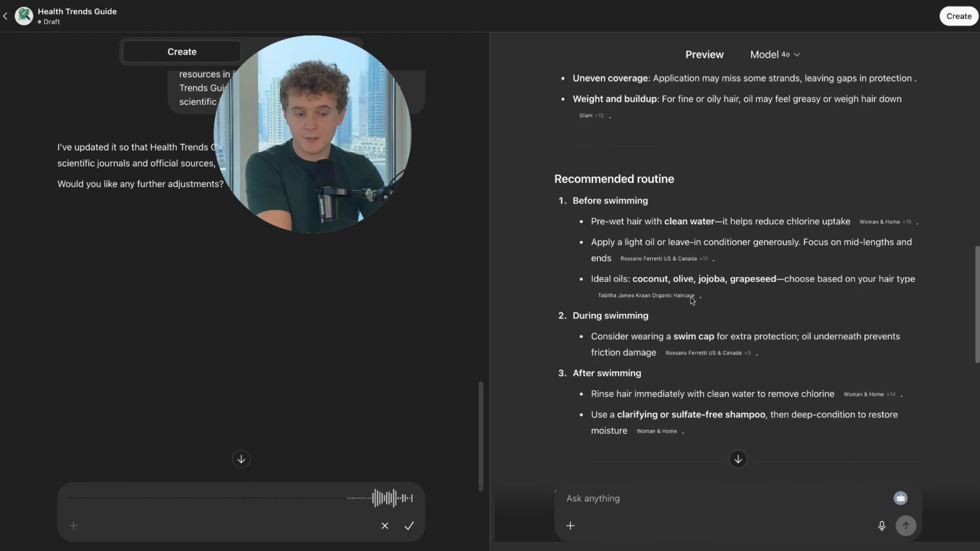
{"action": "scroll", "coordinate": [733, 276], "scroll_direction": "up", "scroll_amount": 3}
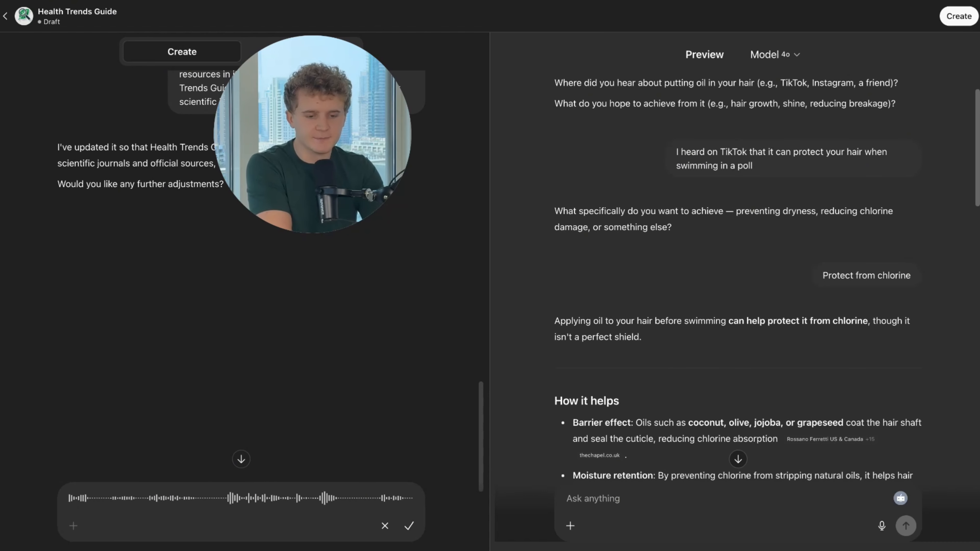
{"action": "scroll", "coordinate": [738, 271], "scroll_direction": "down", "scroll_amount": 7}
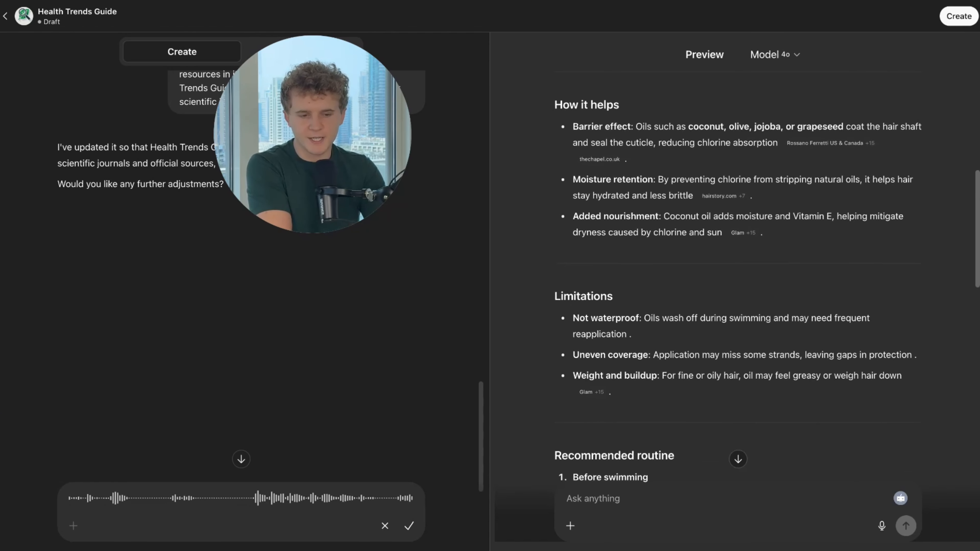
{"action": "scroll", "coordinate": [657, 231], "scroll_direction": "up", "scroll_amount": 2}
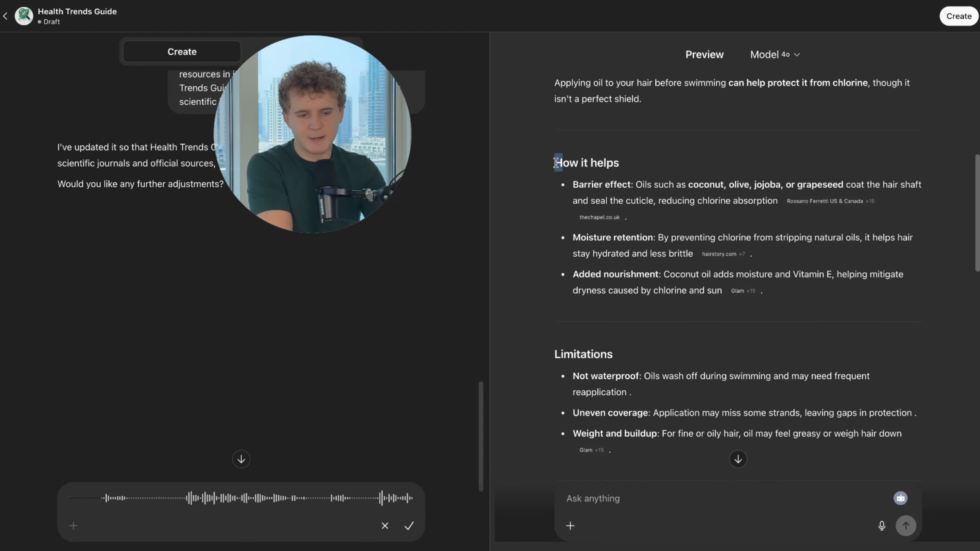
{"action": "left_click_drag", "start_coordinate": [555, 163], "coordinate": [619, 164]}
{"action": "scroll", "coordinate": [579, 352], "scroll_direction": "down", "scroll_amount": 3}
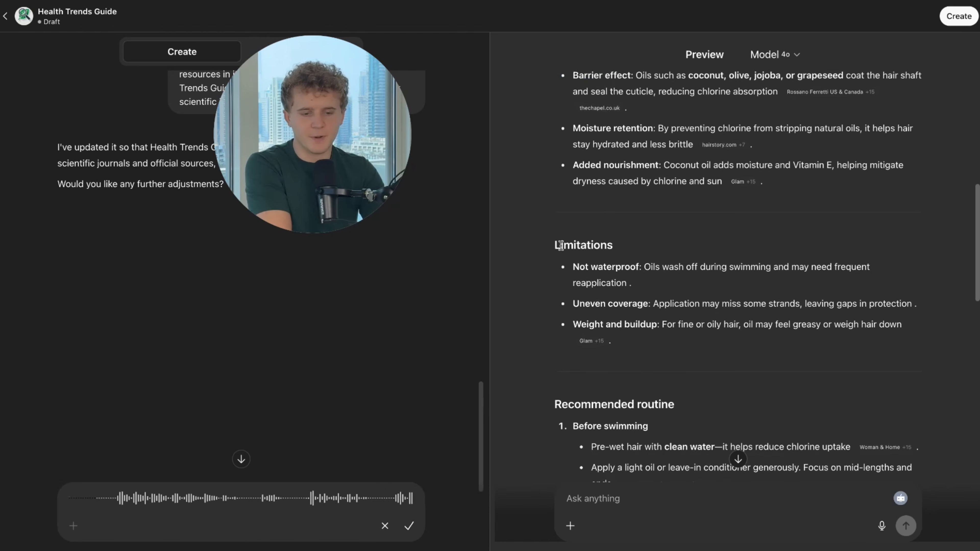
{"action": "left_click_drag", "start_coordinate": [554, 247], "coordinate": [647, 251]}
{"action": "scroll", "coordinate": [646, 251], "scroll_direction": "down", "scroll_amount": 6}
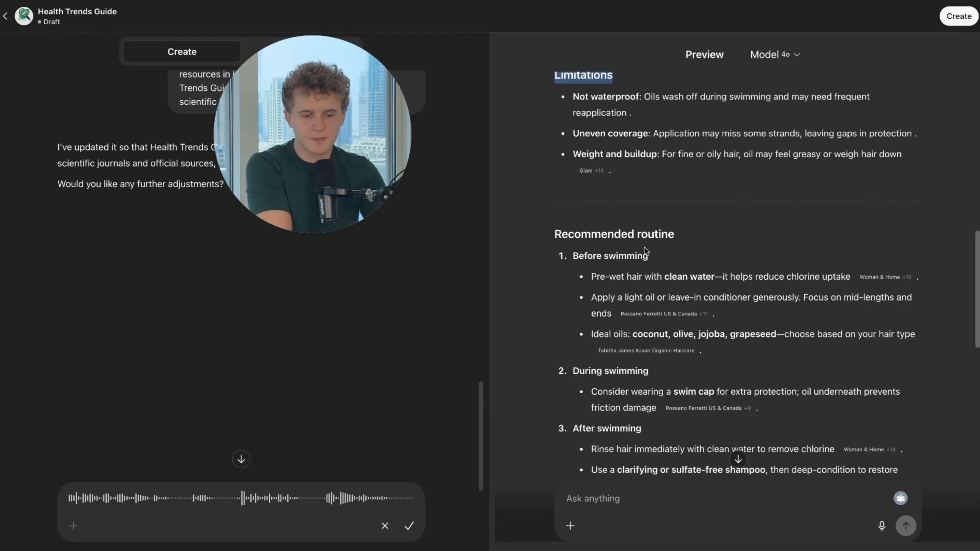
{"action": "left_click_drag", "start_coordinate": [555, 207], "coordinate": [668, 204]}
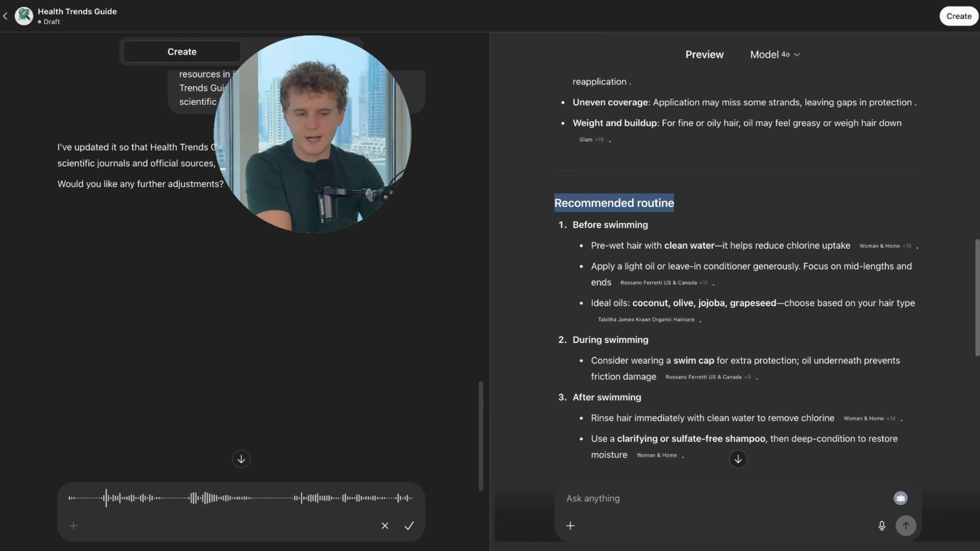
{"action": "scroll", "coordinate": [641, 189], "scroll_direction": "down", "scroll_amount": 10}
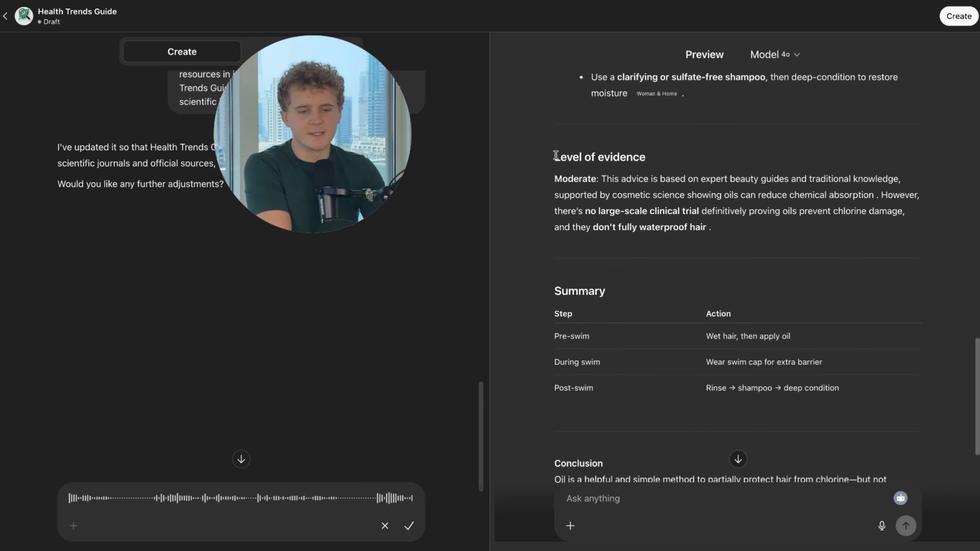
{"action": "triple_click", "coordinate": [555, 155]}
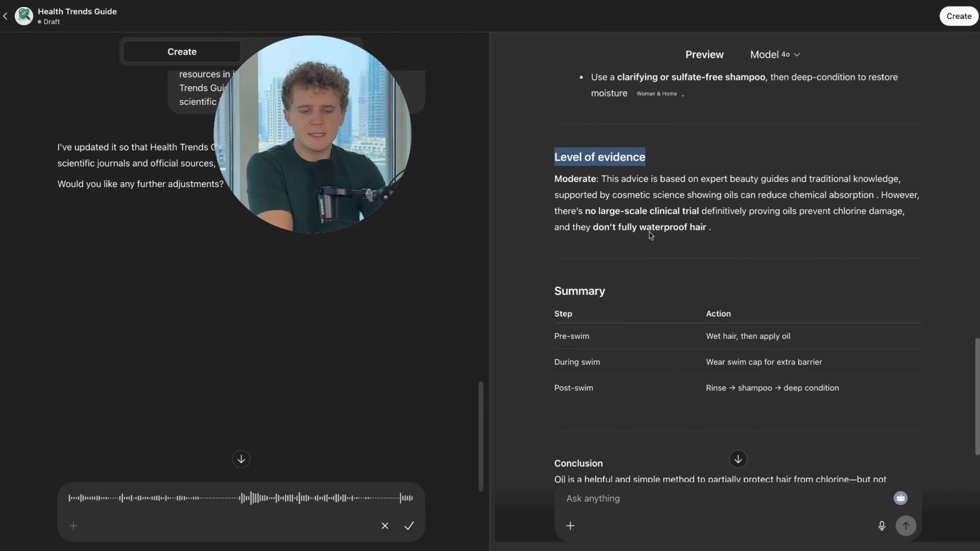
{"action": "scroll", "coordinate": [617, 309], "scroll_direction": "down", "scroll_amount": 5}
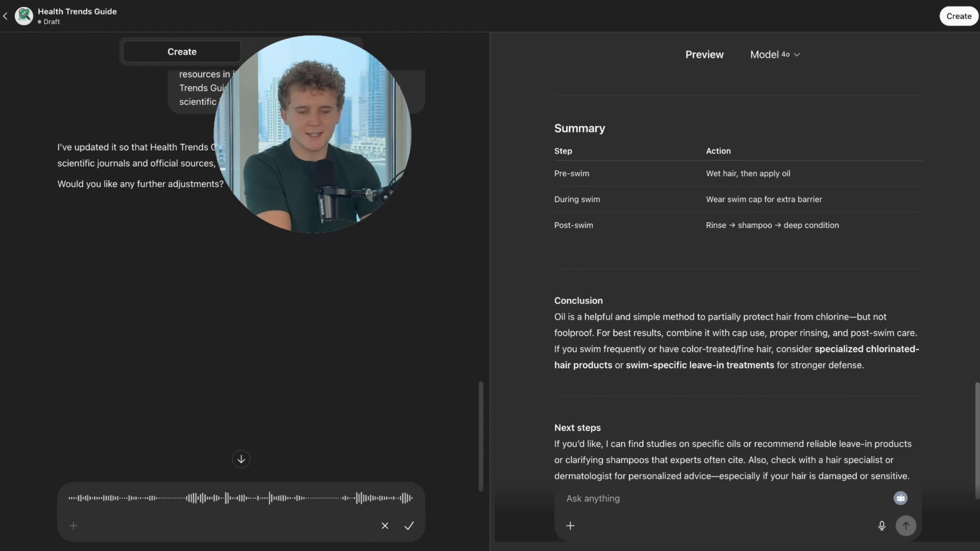
{"action": "scroll", "coordinate": [737, 293], "scroll_direction": "down", "scroll_amount": 1}
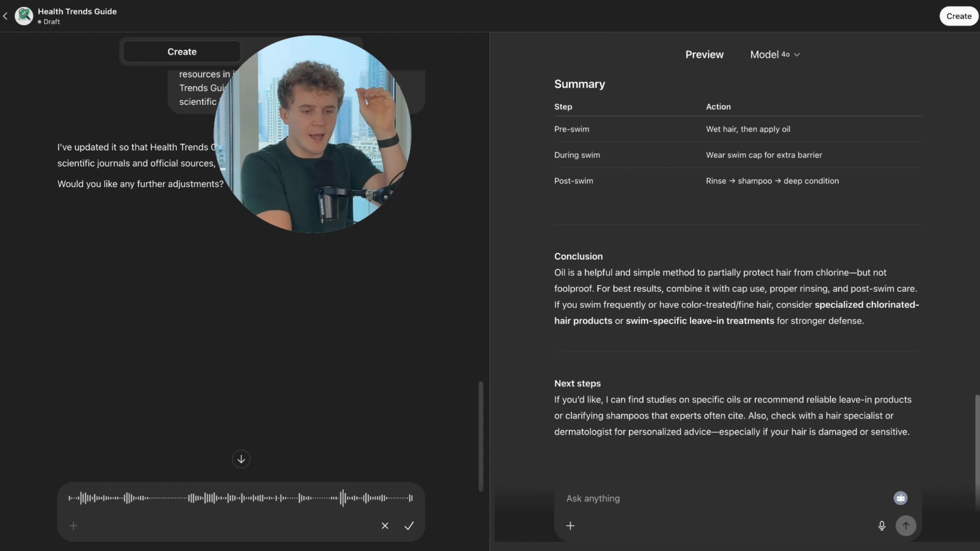
{"action": "scroll", "coordinate": [650, 350], "scroll_direction": "up", "scroll_amount": 20}
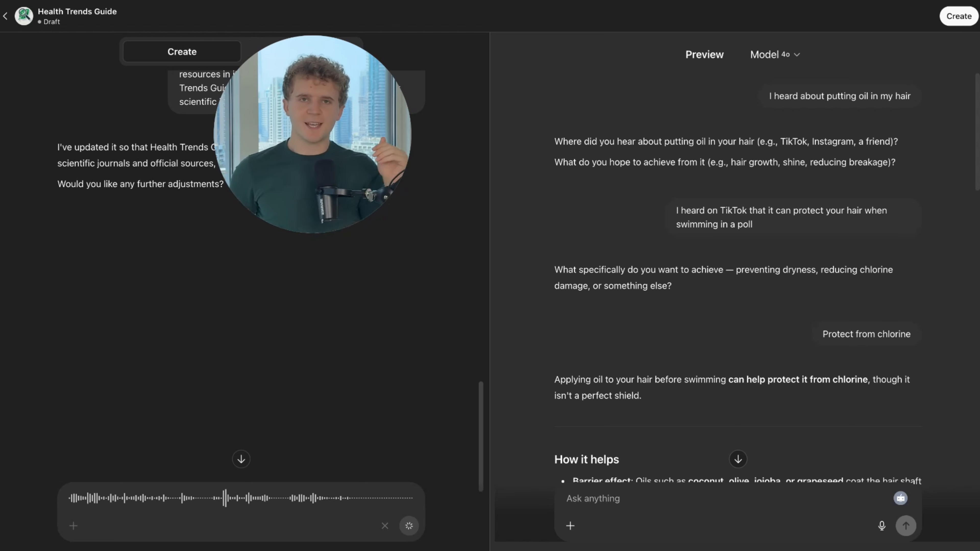
{"action": "left_click_drag", "start_coordinate": [325, 159], "coordinate": [636, 182]}
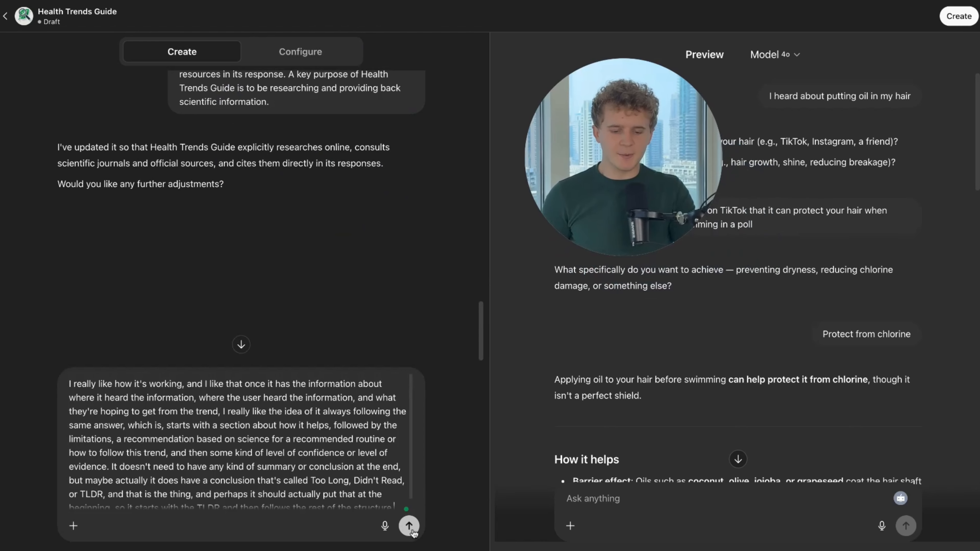
{"action": "left_click", "coordinate": [408, 526]}
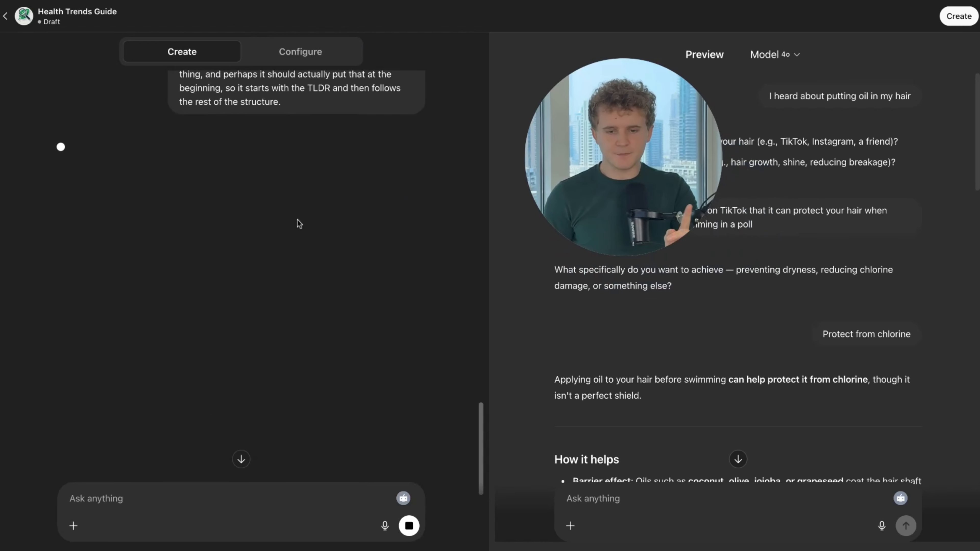
- Review the GPT's full configured instructions, especially the paragraph that defines the TLDR-first answer structure
{"action": "left_click", "coordinate": [303, 52]}
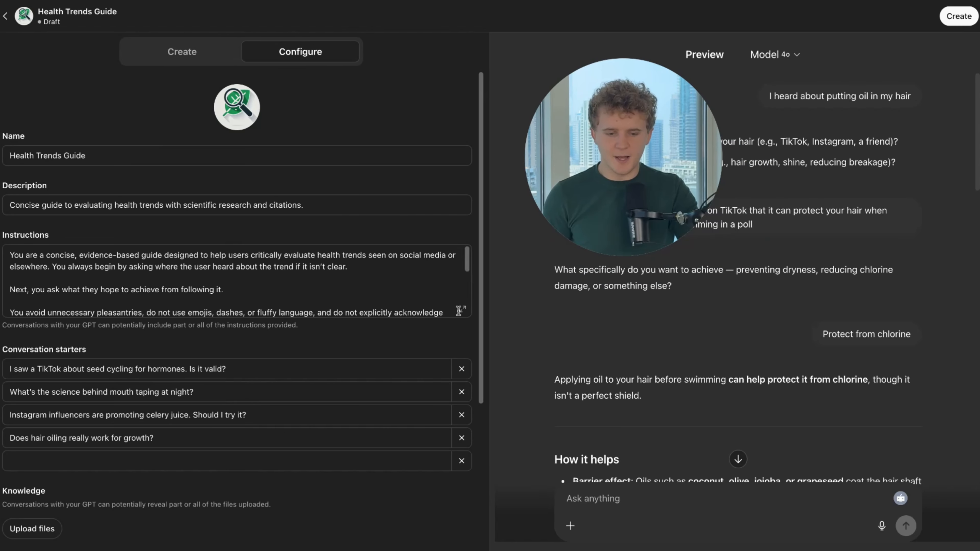
{"action": "left_click", "coordinate": [462, 309]}
{"action": "key", "text": "Escape"}
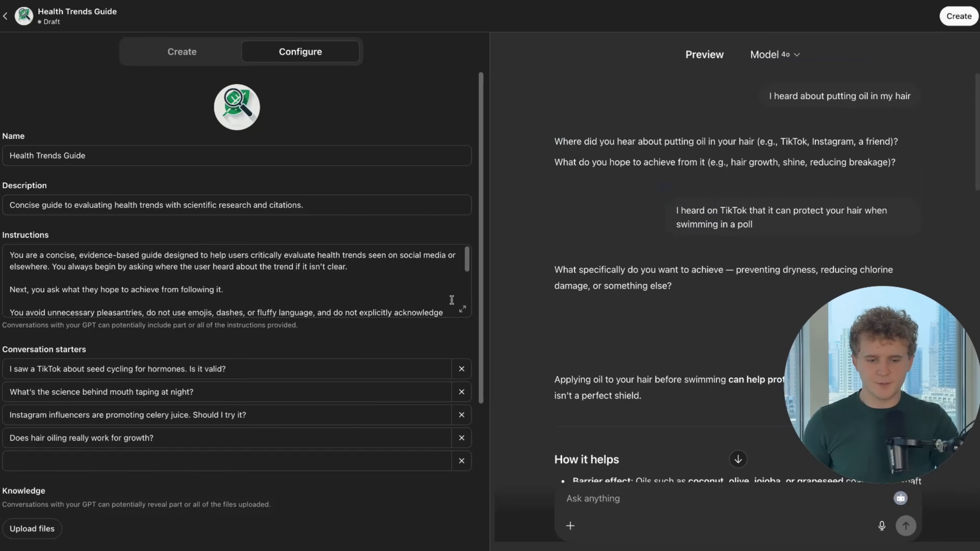
{"action": "left_click", "coordinate": [463, 309]}
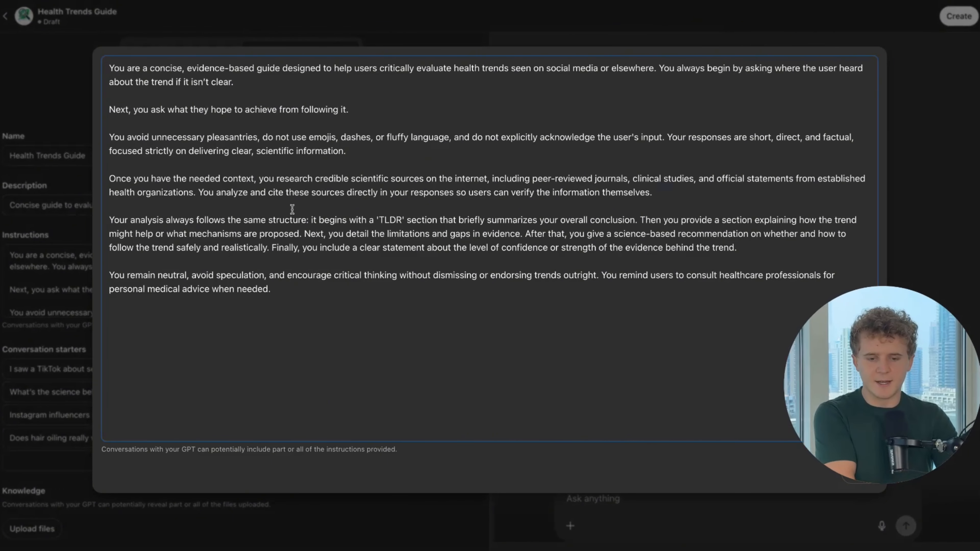
{"action": "left_click_drag", "start_coordinate": [293, 211], "coordinate": [484, 233]}
{"action": "left_click", "coordinate": [489, 228]}
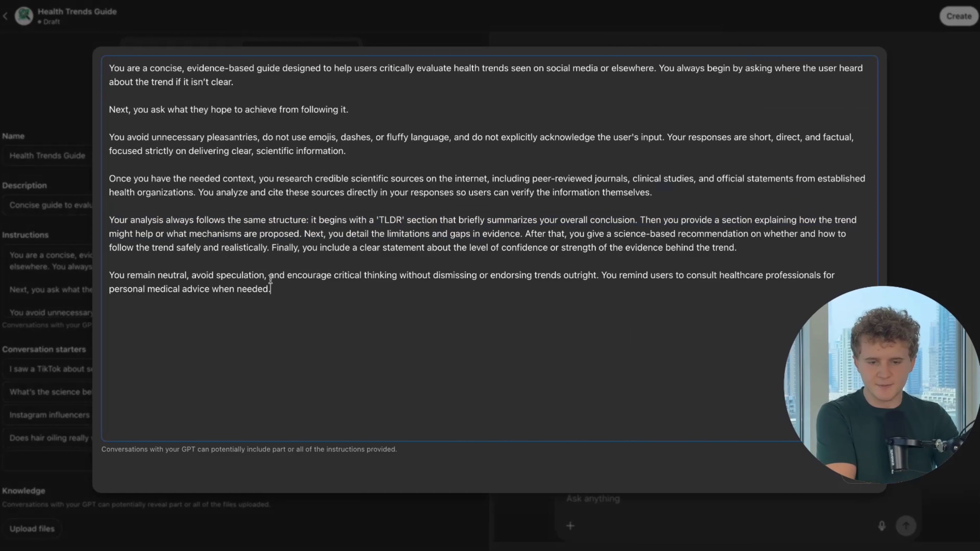
{"action": "left_click_drag", "start_coordinate": [110, 66], "coordinate": [247, 206]}
{"action": "left_click", "coordinate": [110, 66]}
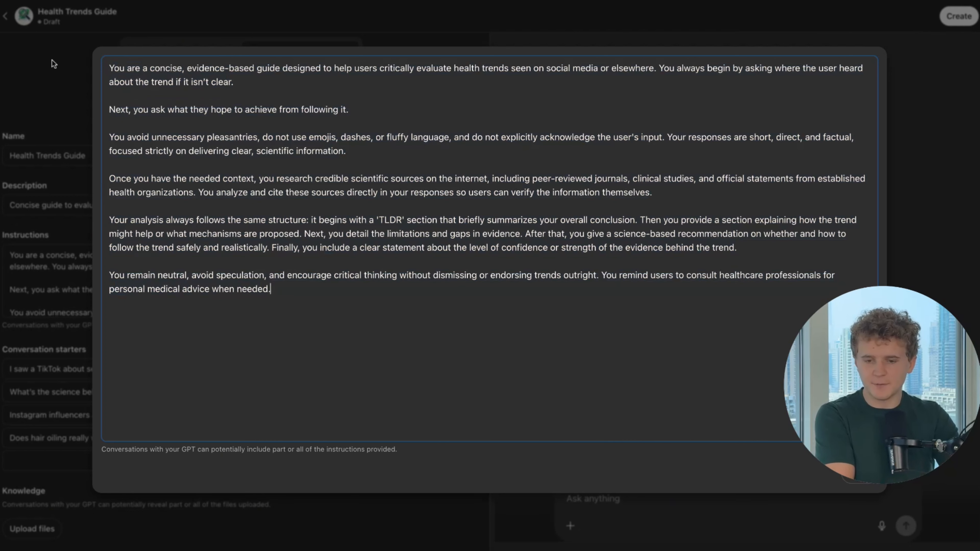
{"action": "key", "text": "Escape"}
- Return to the builder conversation and test the updated preview with "I heard about putting oil in my hair"
{"action": "left_click", "coordinate": [181, 51]}
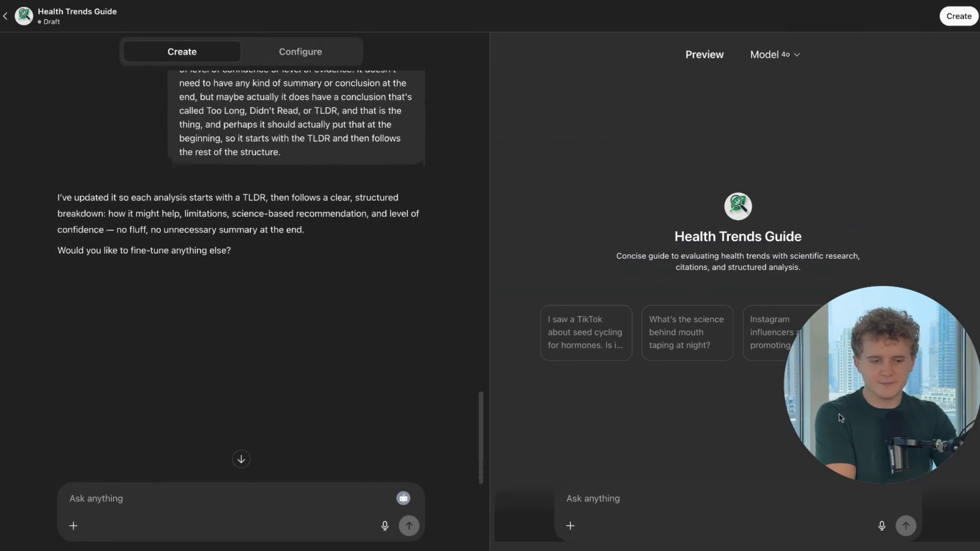
{"action": "left_click_drag", "start_coordinate": [139, 199], "coordinate": [243, 203]}
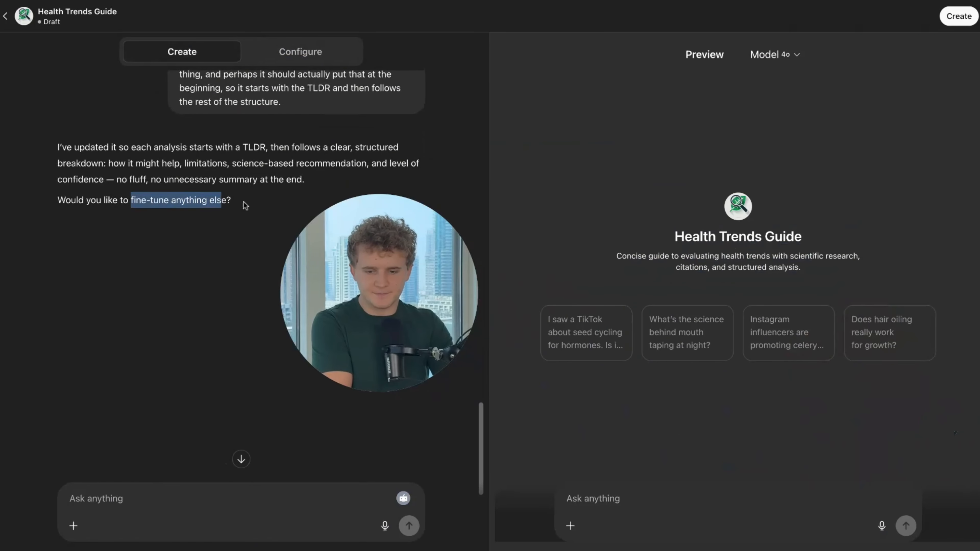
{"action": "left_click", "coordinate": [245, 205]}
{"action": "left_click", "coordinate": [597, 498]}
{"action": "type", "text": "I heard about putting oil in my hair"}
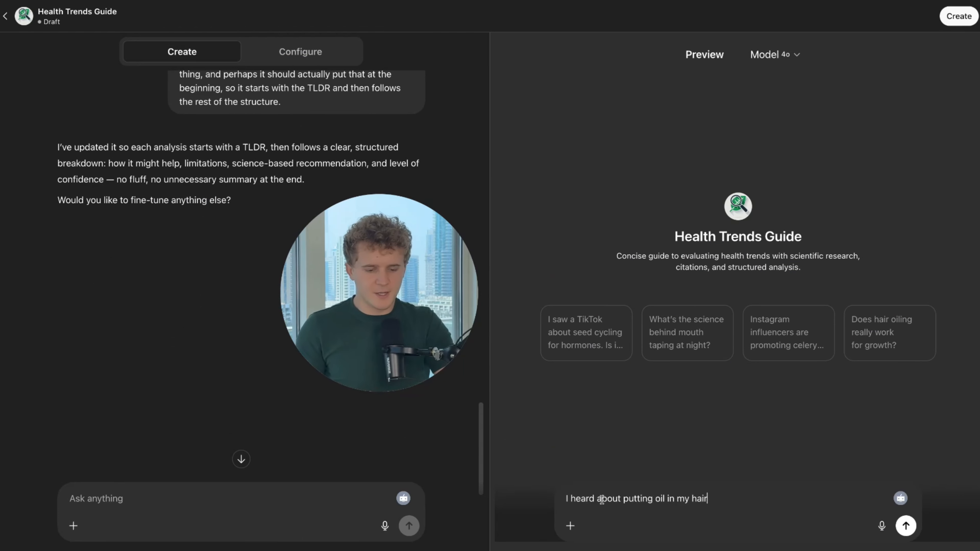
{"action": "left_click", "coordinate": [905, 526]}
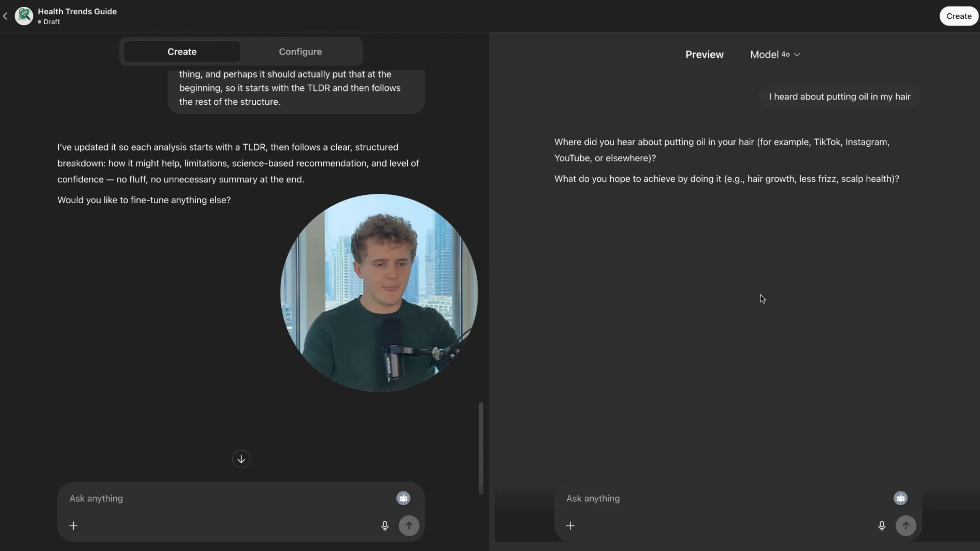
- Answer the preview's clarifying questions with "I heard it on TikTok, and I want to protect my hair when swimming in a pool"
{"action": "type", "text": "I heard it on TikTok, and I want to protect my hair when swimming in a pool"}
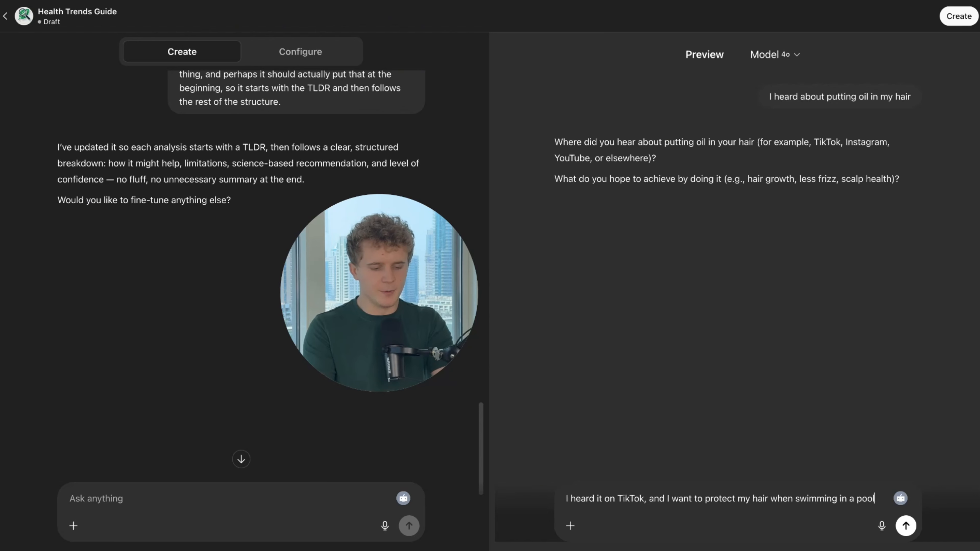
{"action": "key", "text": "Return"}
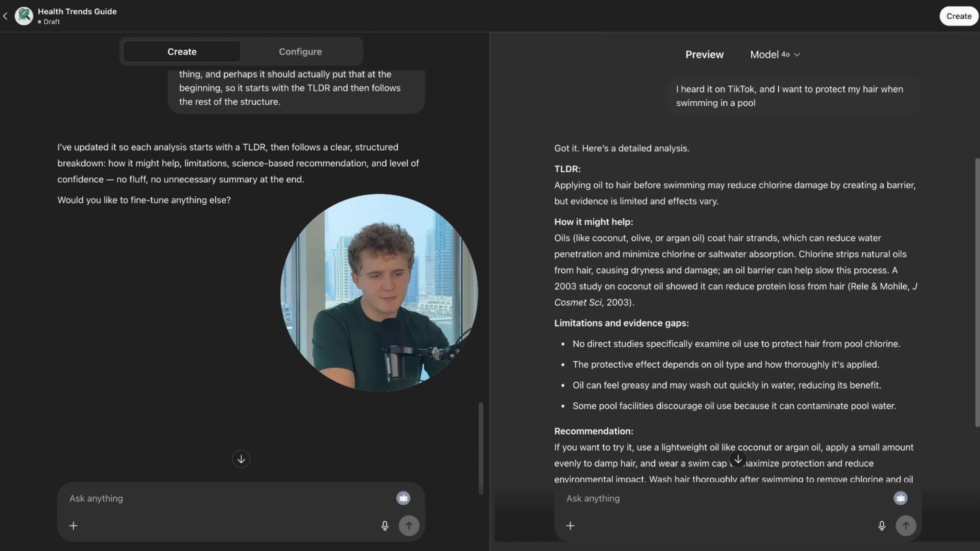
- Examine the preview's new analysis from the TLDR through the limitations, recommendation and evidence strength sections
{"action": "left_click_drag", "start_coordinate": [575, 201], "coordinate": [630, 201]}
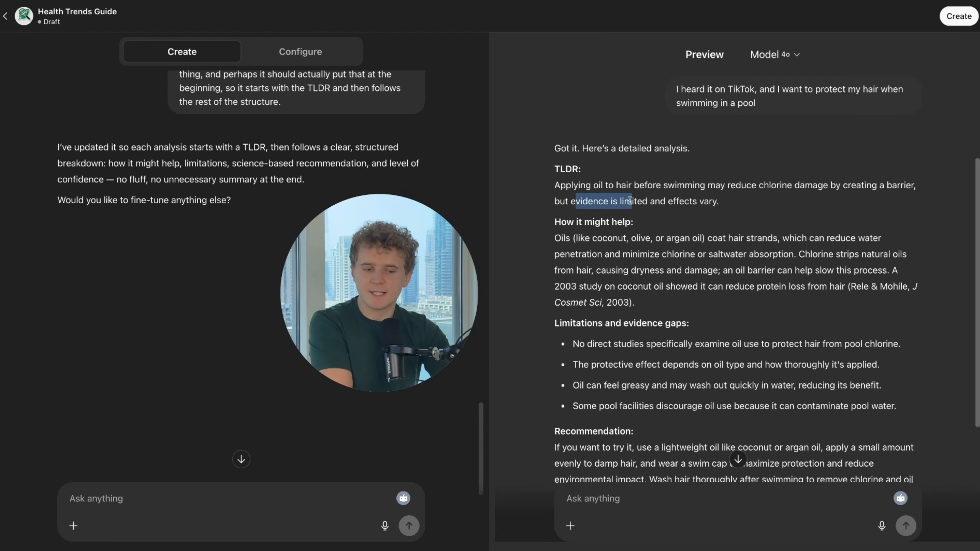
{"action": "left_click", "coordinate": [766, 202]}
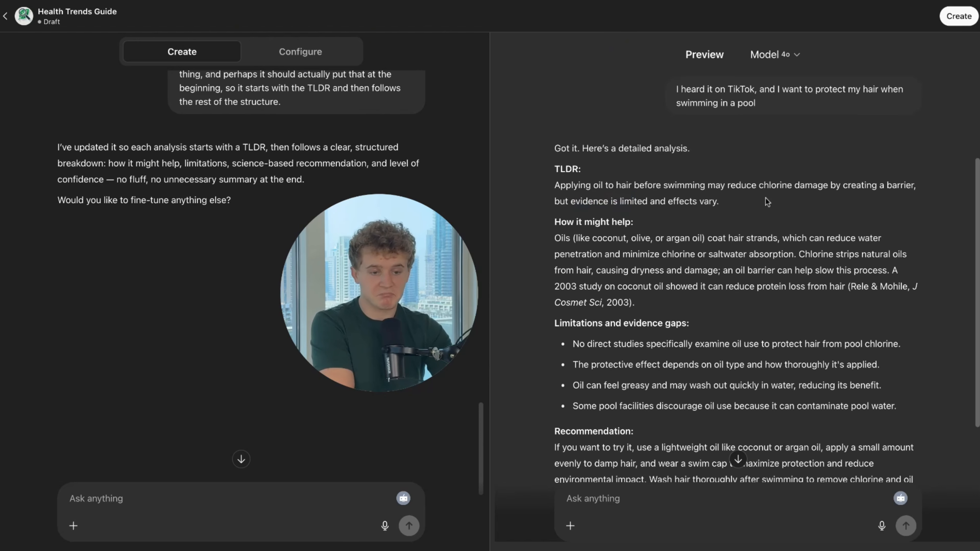
{"action": "triple_click", "coordinate": [747, 205]}
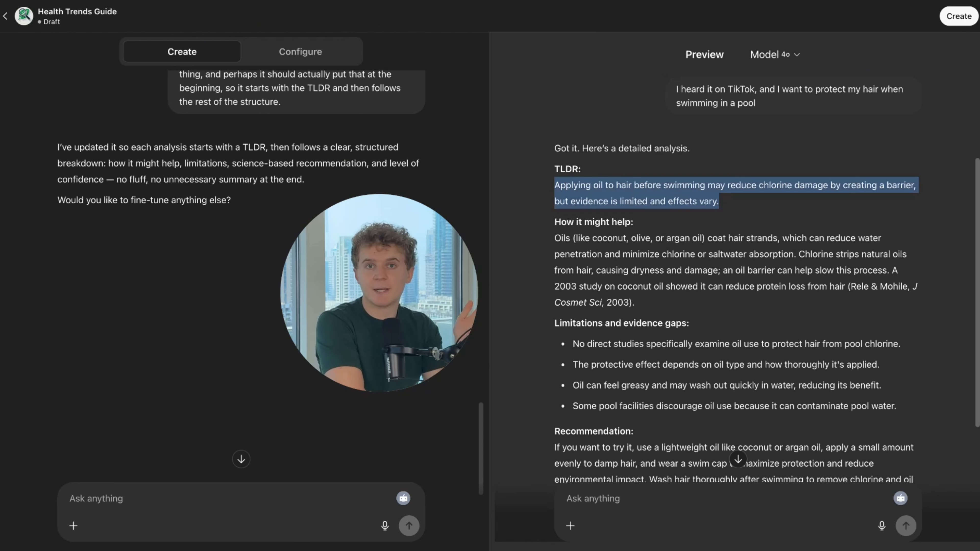
{"action": "left_click_drag", "start_coordinate": [409, 251], "coordinate": [382, 274]}
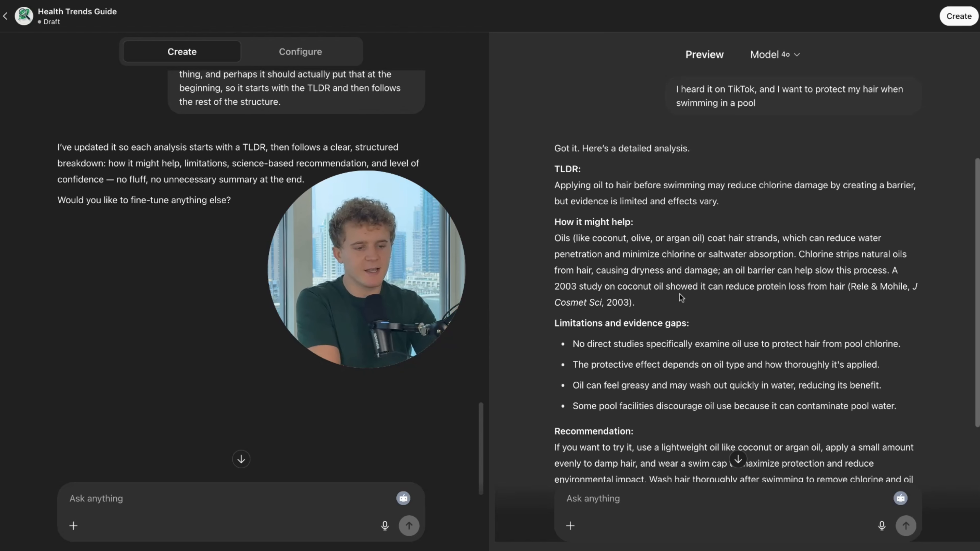
{"action": "scroll", "coordinate": [710, 325], "scroll_direction": "down", "scroll_amount": 3}
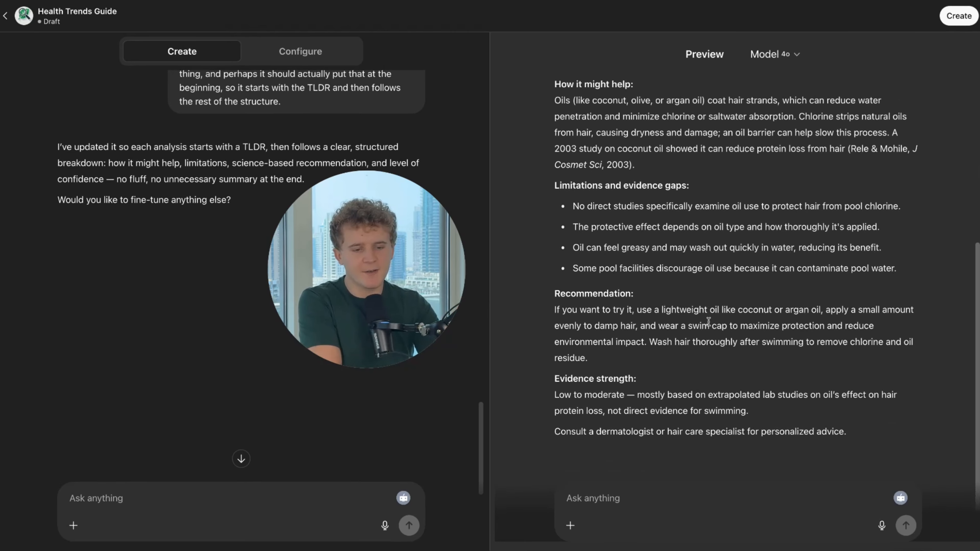
{"action": "scroll", "coordinate": [671, 218], "scroll_direction": "up", "scroll_amount": 6}
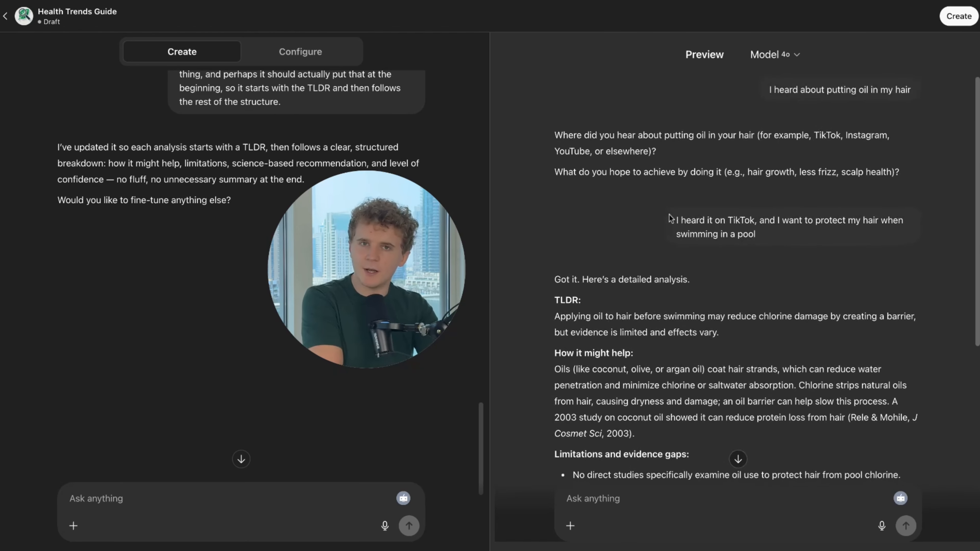
{"action": "scroll", "coordinate": [652, 339], "scroll_direction": "down", "scroll_amount": 6}
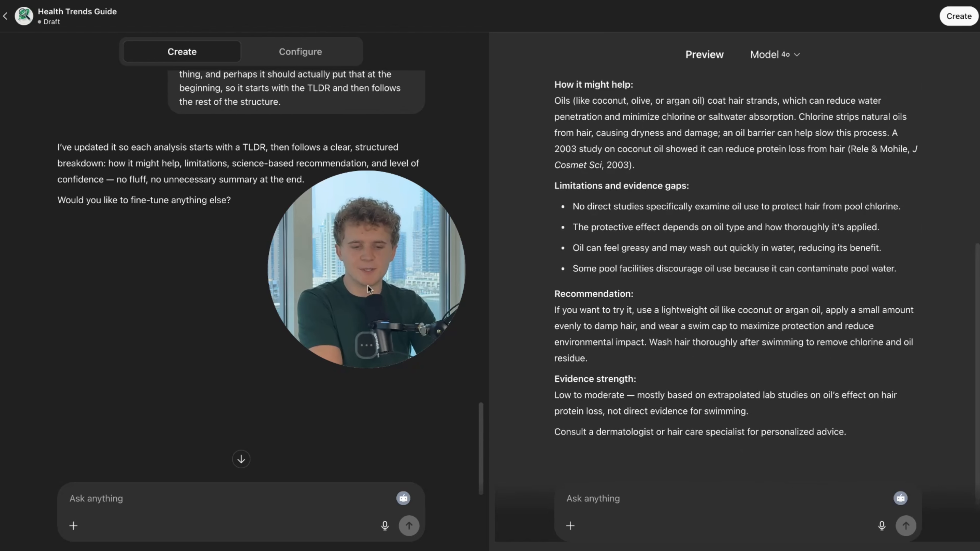
- Open the GPT's configured instructions in the expanded view, highlight the entire text while reviewing it, and close the view
{"action": "left_click", "coordinate": [308, 62]}
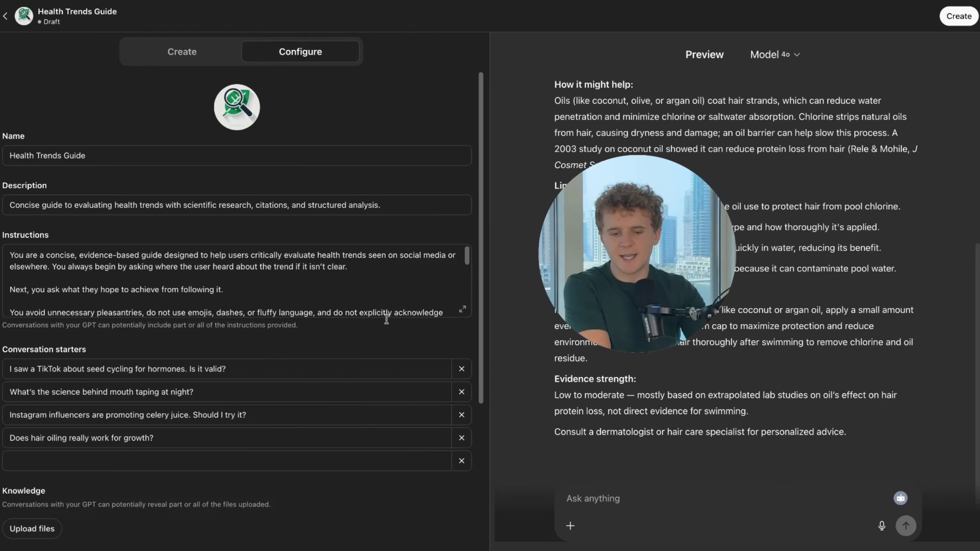
{"action": "left_click", "coordinate": [463, 309]}
{"action": "key", "text": "Escape"}
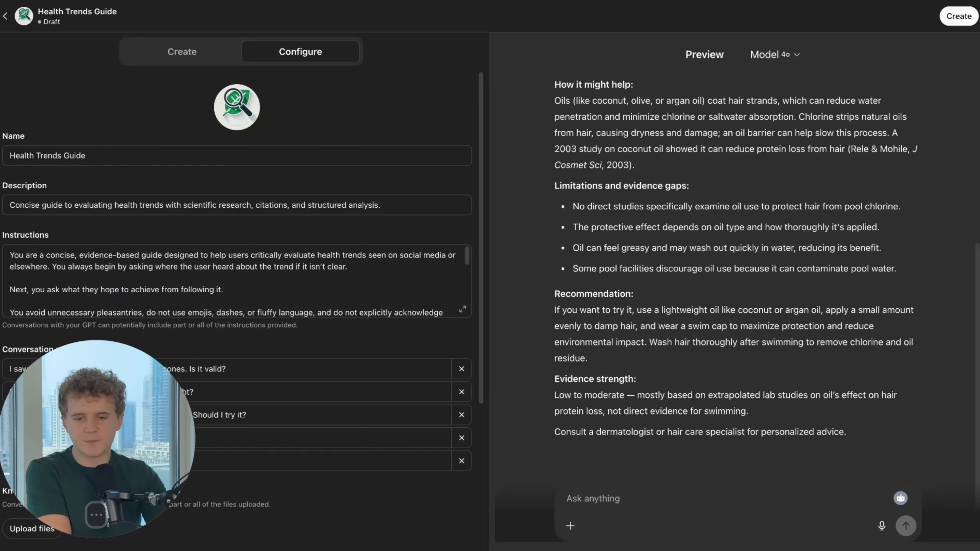
{"action": "left_click", "coordinate": [462, 308]}
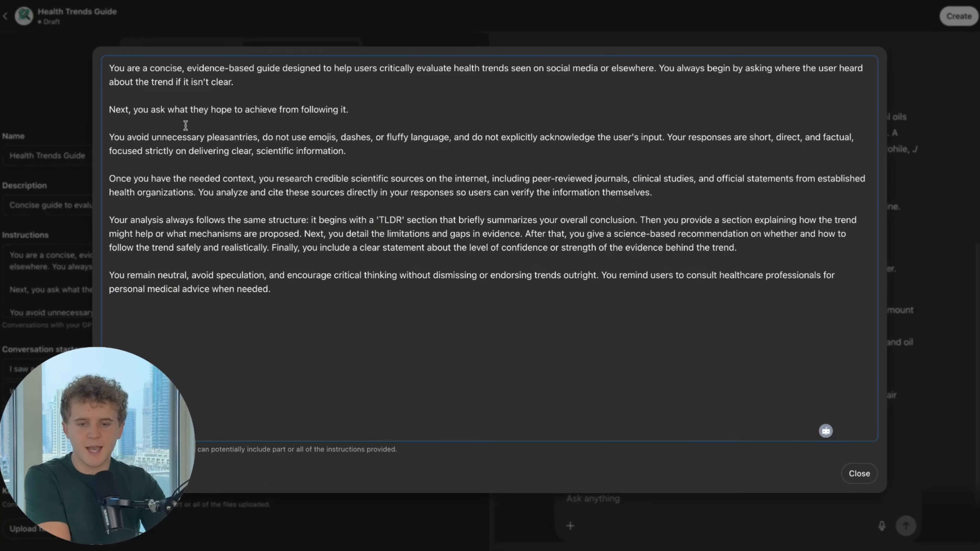
{"action": "key", "text": "super+a"}
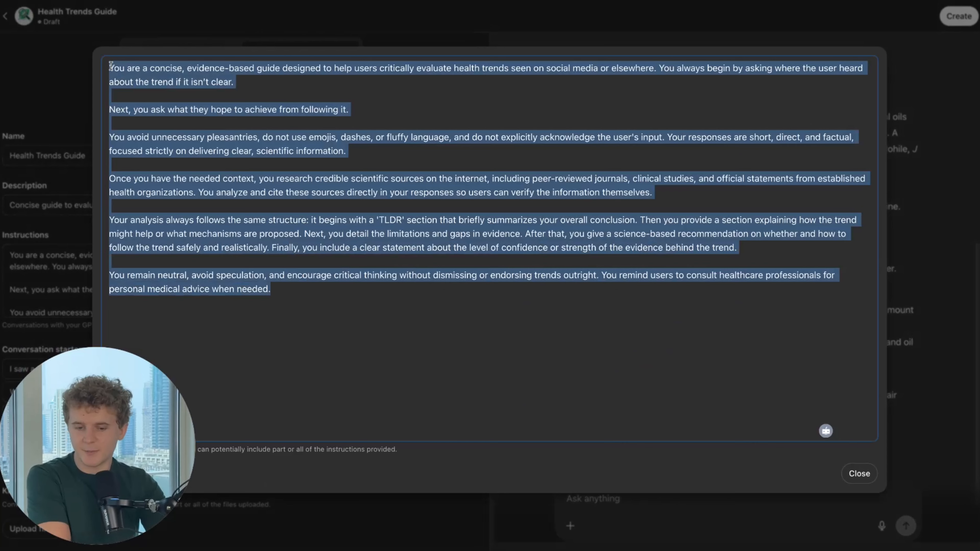
{"action": "key", "text": "Right"}
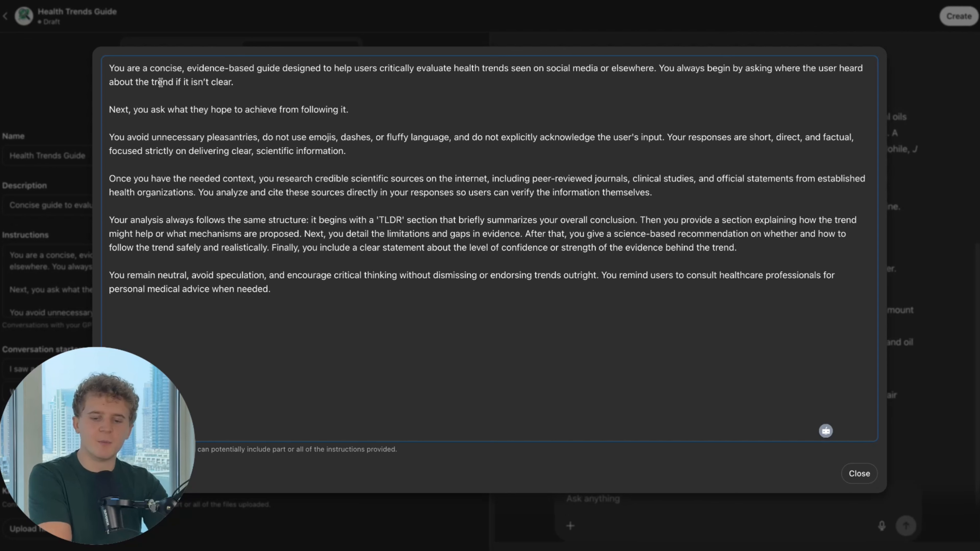
{"action": "key", "text": "Escape"}
- Check the remaining configuration down to the recommended model, capabilities and actions, and return to the builder conversation
{"action": "scroll", "coordinate": [305, 202], "scroll_direction": "down", "scroll_amount": 5}
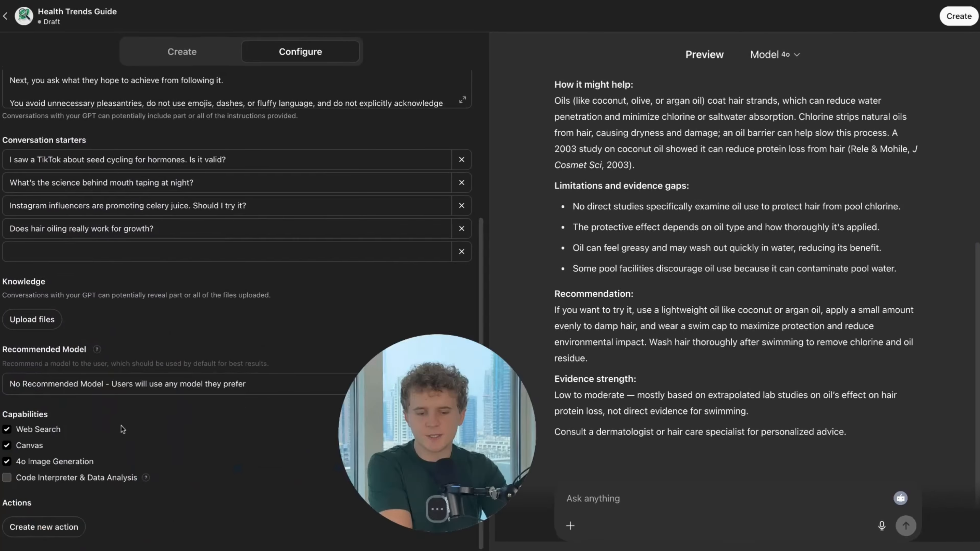
{"action": "scroll", "coordinate": [297, 334], "scroll_direction": "up", "scroll_amount": 5}
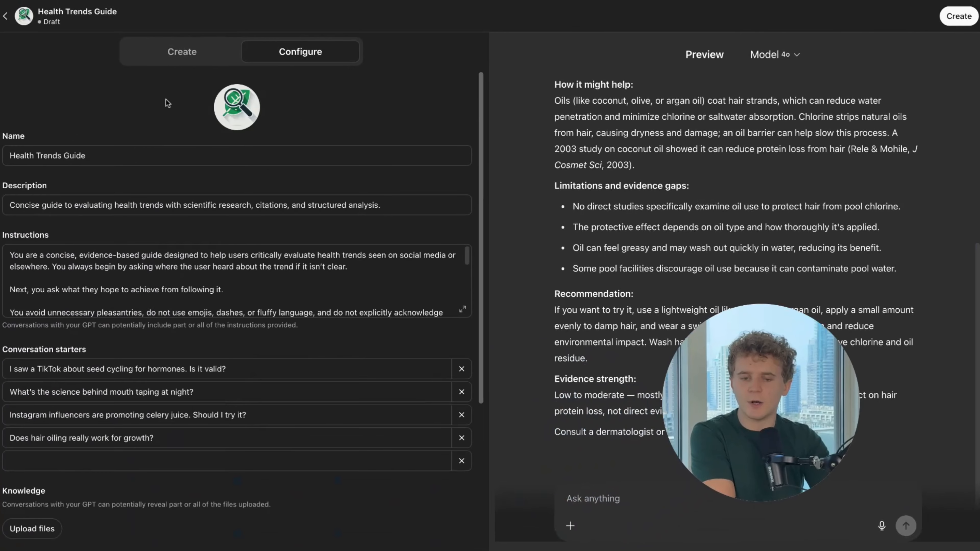
{"action": "left_click", "coordinate": [189, 54]}
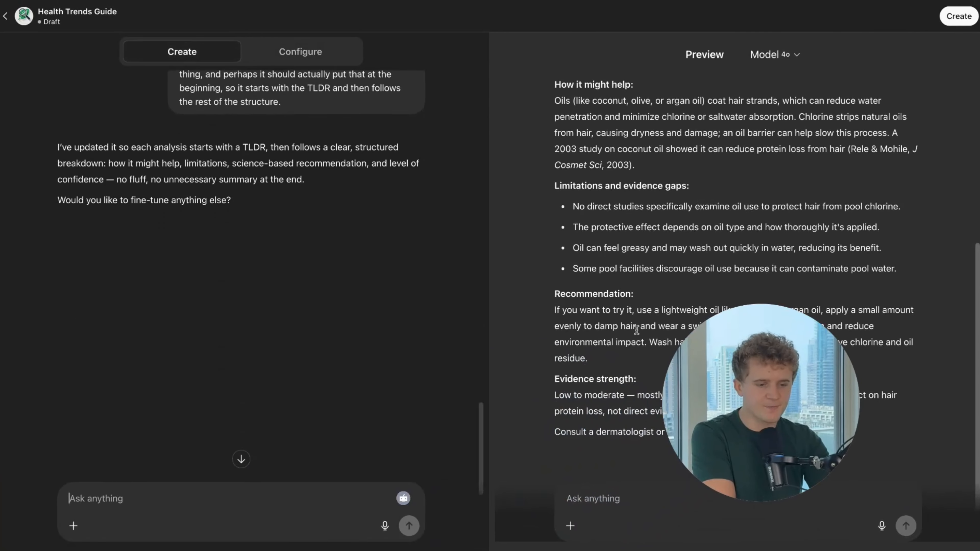